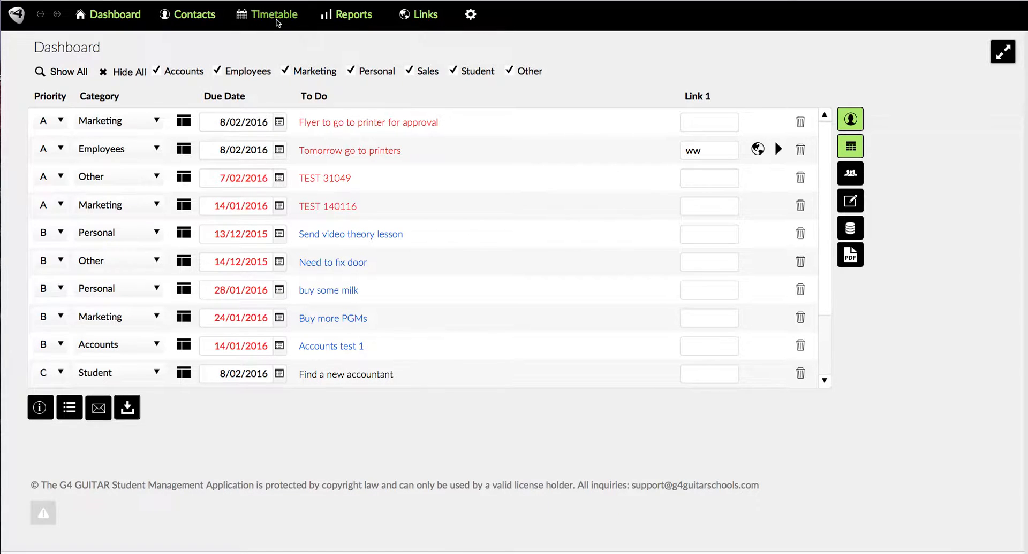
Open the timetable and show booked front-room lessons for Monday, Tuesday and Wednesday
{"action": "left_click", "coordinate": [275, 16]}
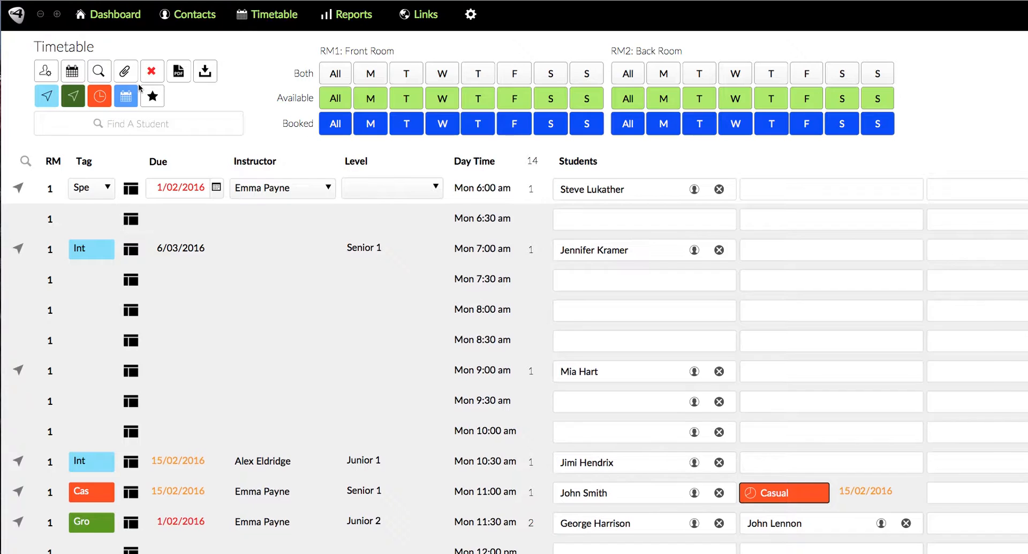
{"action": "scroll", "coordinate": [141, 85], "scroll_direction": "down", "scroll_amount": 1}
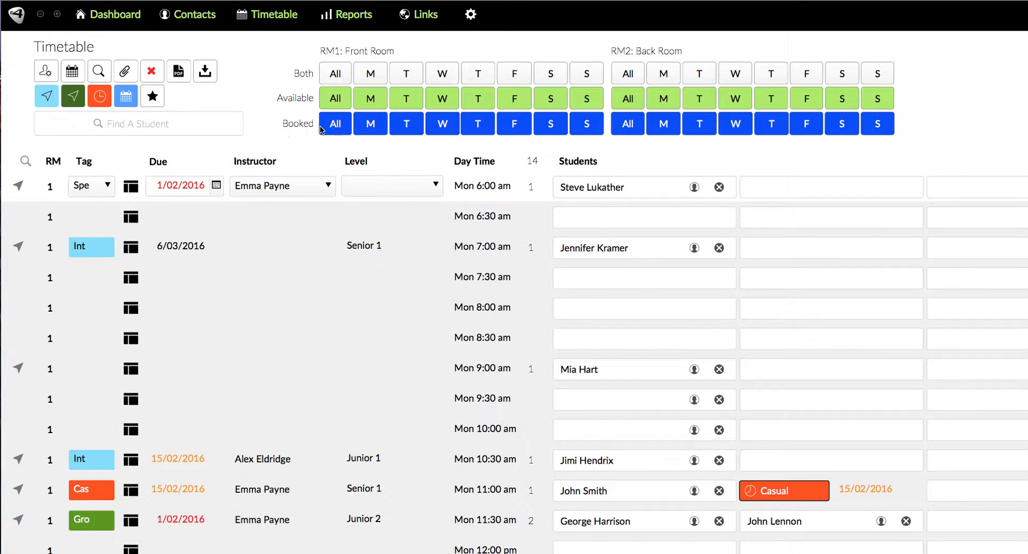
{"action": "left_click", "coordinate": [371, 126]}
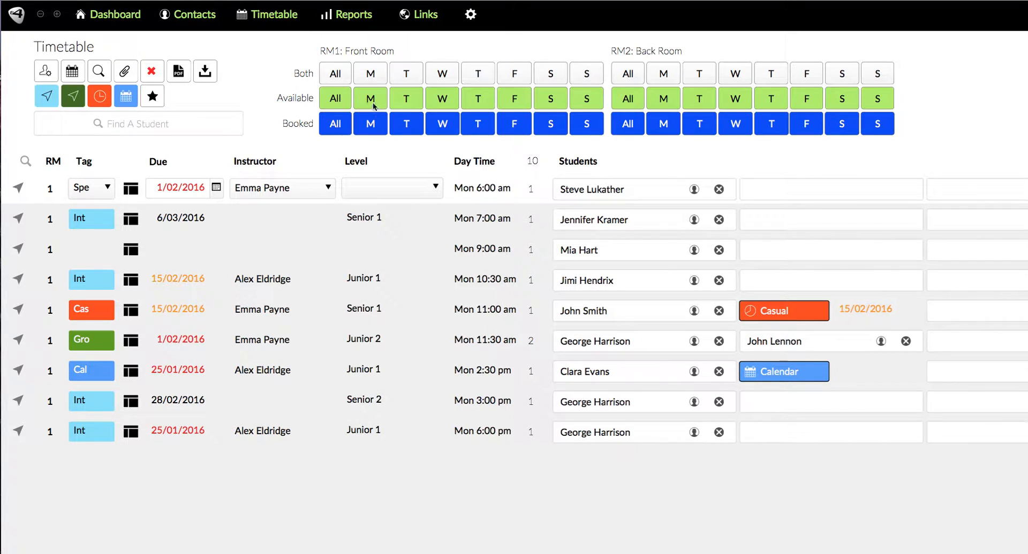
{"action": "left_click", "coordinate": [405, 124]}
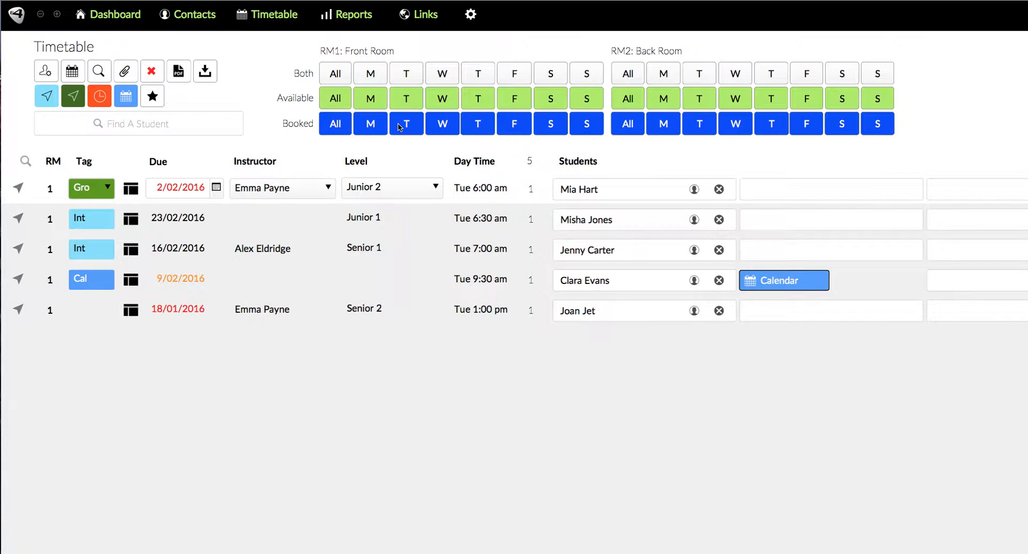
{"action": "left_click", "coordinate": [441, 124]}
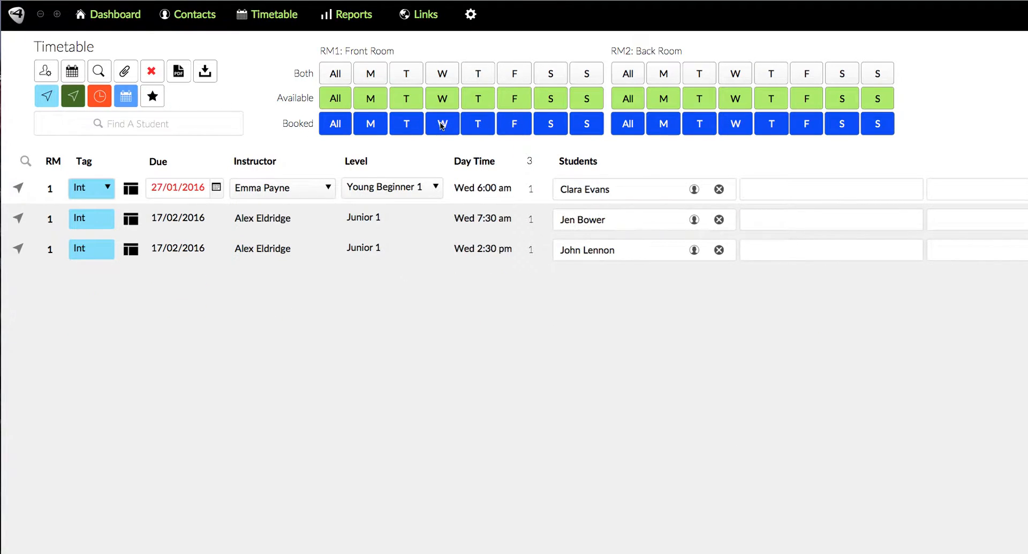
Show available front-room slots for Monday, Tuesday and Wednesday, and back-room slots for Monday
{"action": "left_click", "coordinate": [370, 100]}
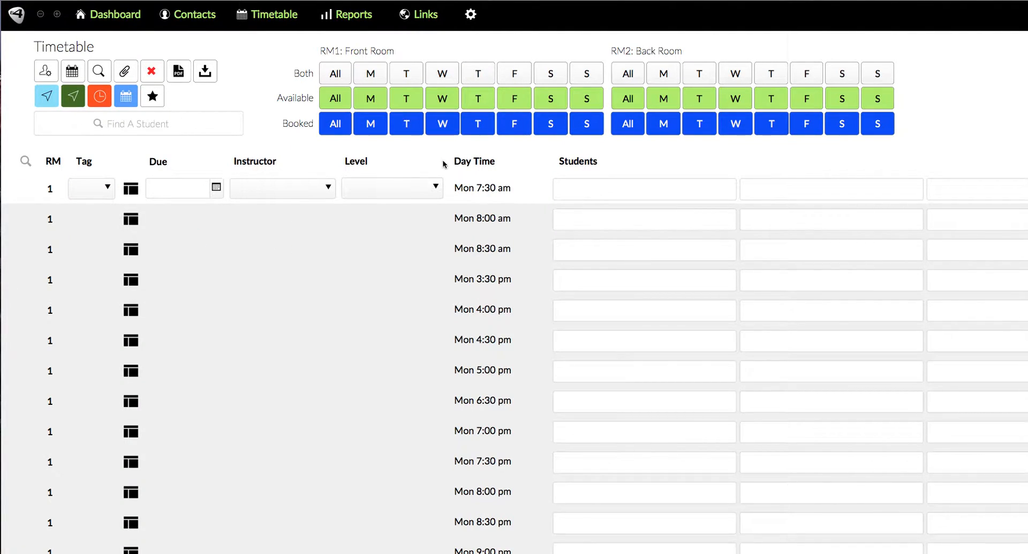
{"action": "left_click", "coordinate": [413, 110]}
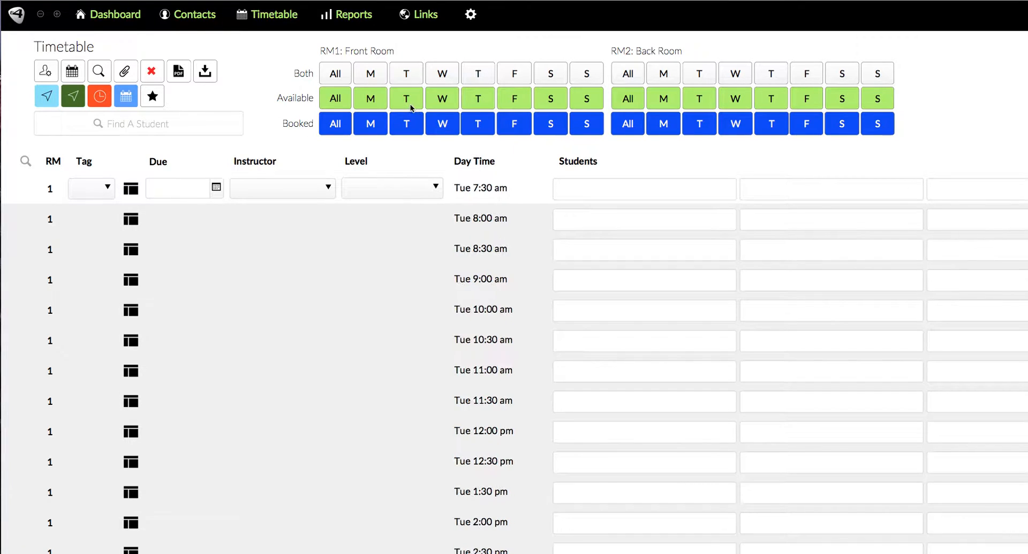
{"action": "left_click", "coordinate": [444, 102]}
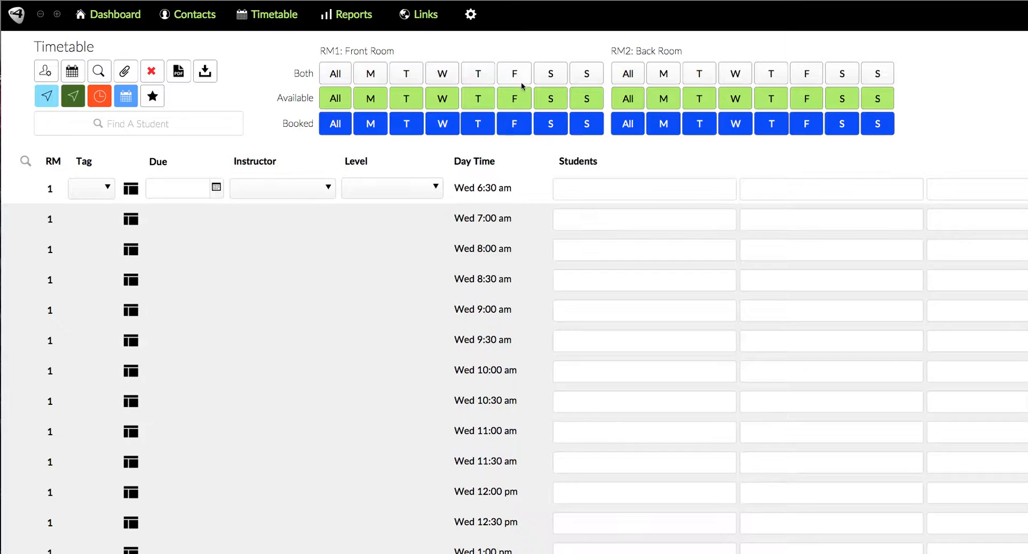
{"action": "left_click", "coordinate": [663, 104]}
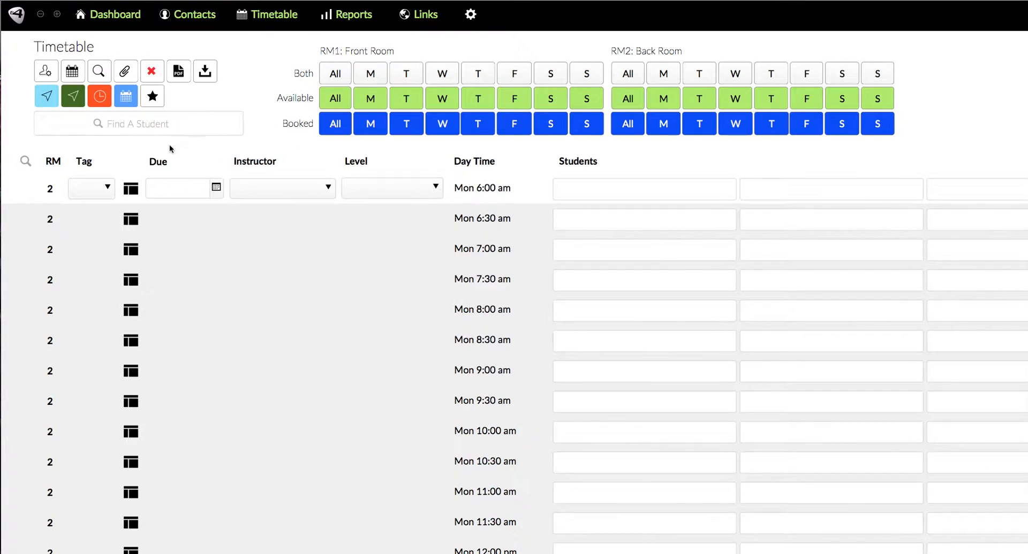
Show all booked front-room lessons and scroll through the list
{"action": "left_click", "coordinate": [346, 128]}
{"action": "scroll", "coordinate": [346, 281], "scroll_direction": "down", "scroll_amount": 3}
{"action": "scroll", "coordinate": [348, 281], "scroll_direction": "up", "scroll_amount": 2}
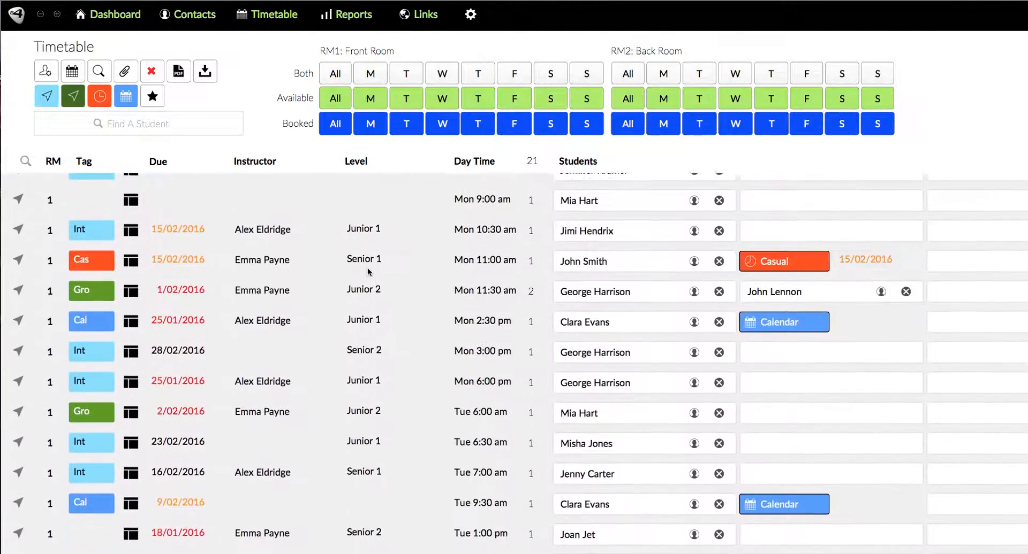
{"action": "scroll", "coordinate": [368, 267], "scroll_direction": "up", "scroll_amount": 1}
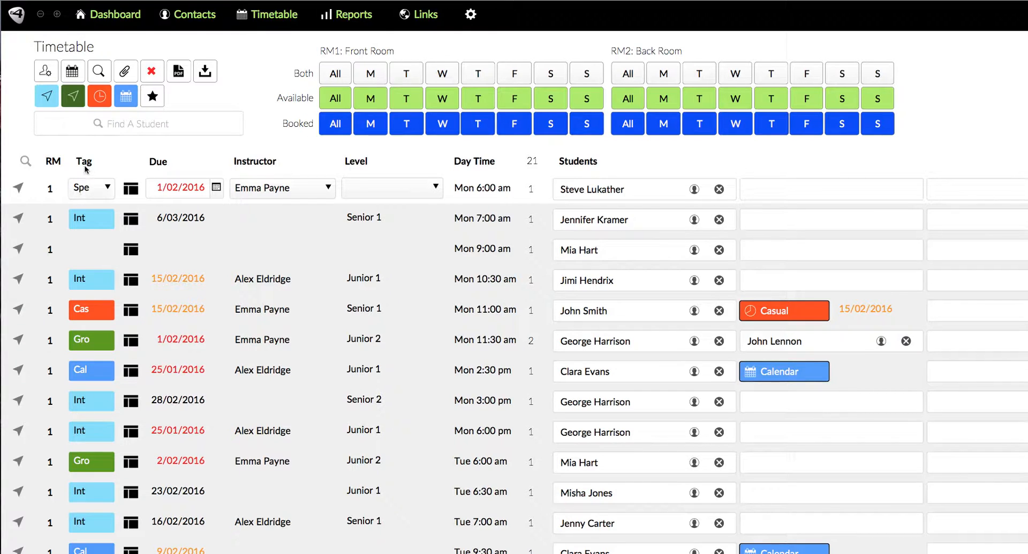
Try the Cal and Cas tags on the Monday 6:00 am lesson
{"action": "left_click", "coordinate": [104, 190]}
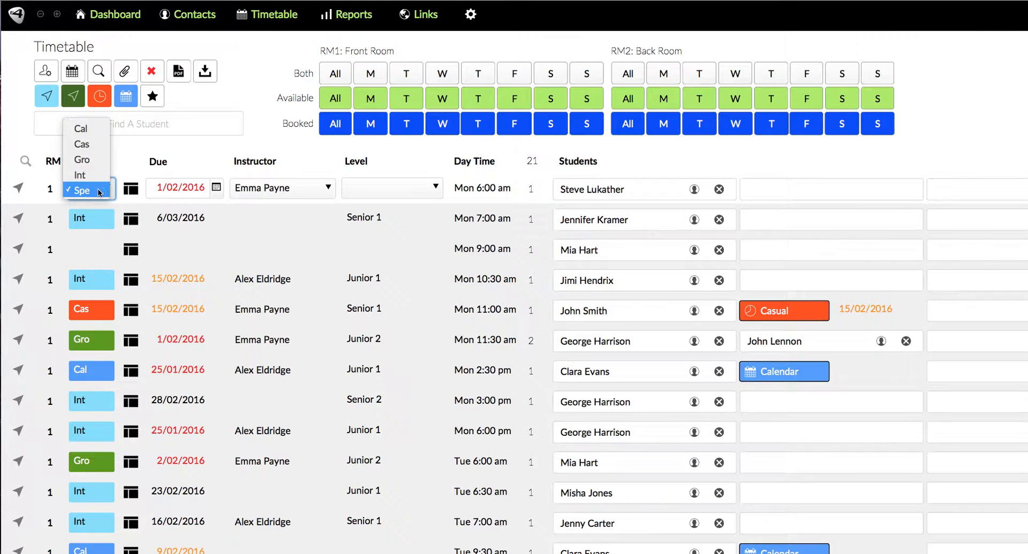
{"action": "left_click", "coordinate": [82, 129]}
{"action": "left_click", "coordinate": [765, 194]}
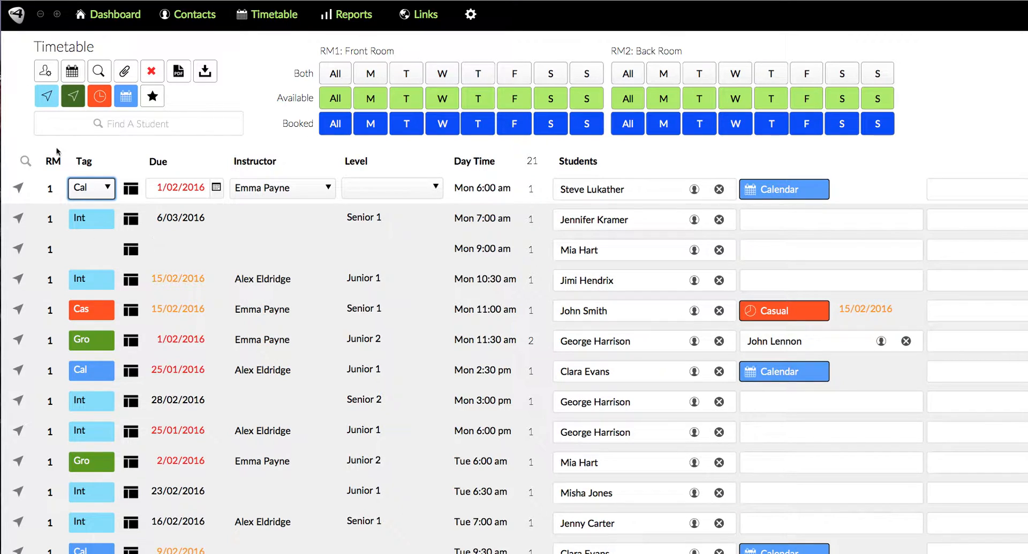
{"action": "left_click", "coordinate": [90, 188]}
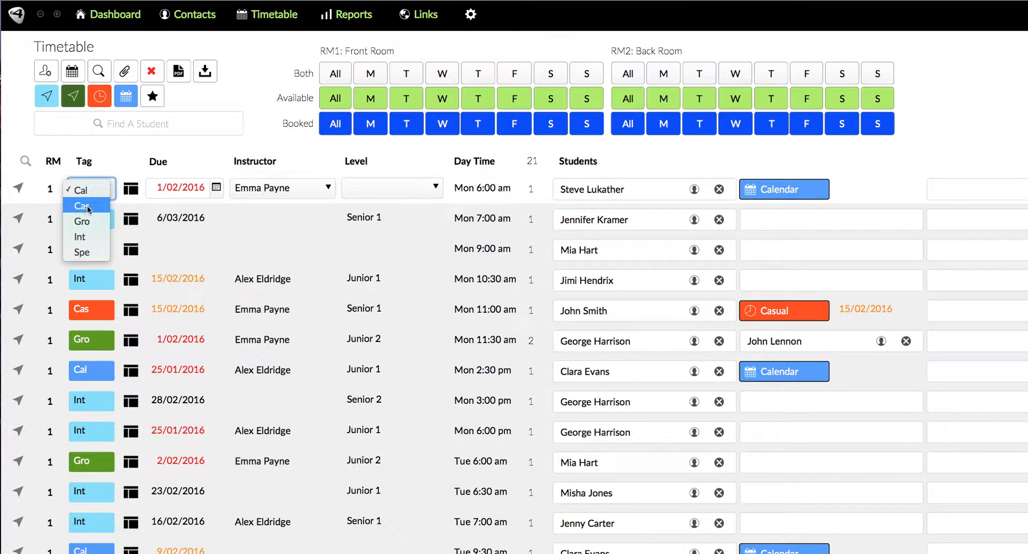
{"action": "left_click", "coordinate": [84, 207]}
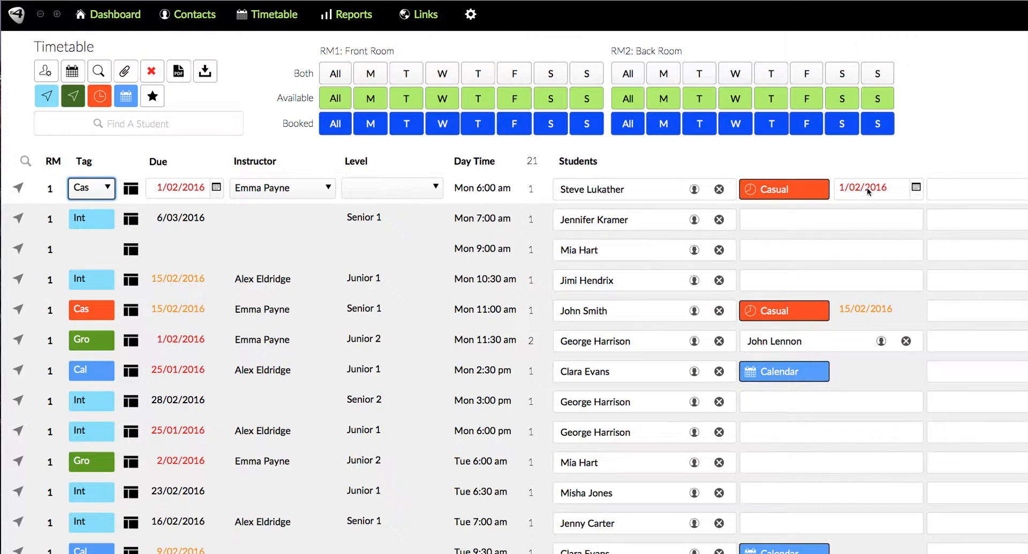
{"action": "left_click", "coordinate": [791, 192]}
Try the Gro and Int tags on the Monday 6:00 am lesson
{"action": "left_click", "coordinate": [101, 193]}
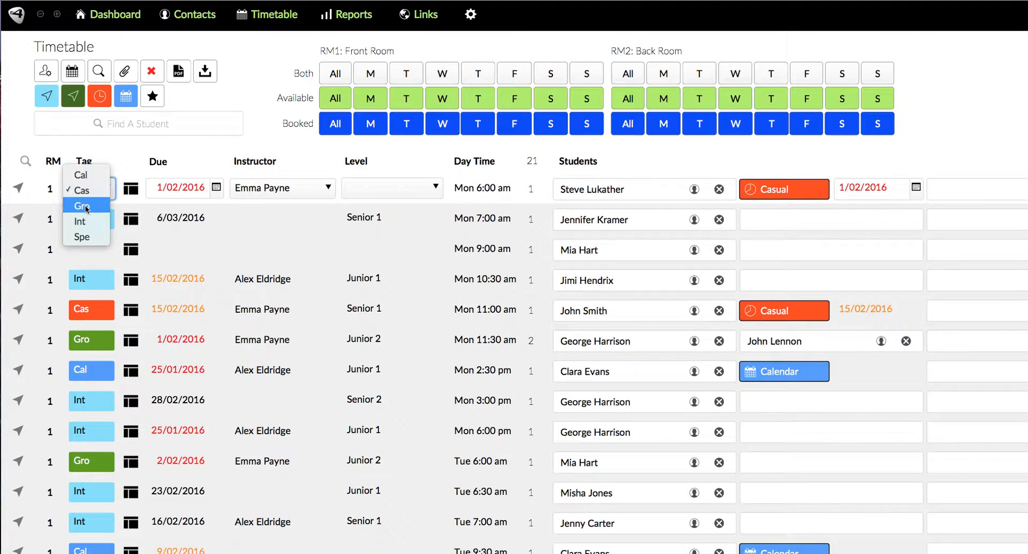
{"action": "left_click", "coordinate": [86, 206]}
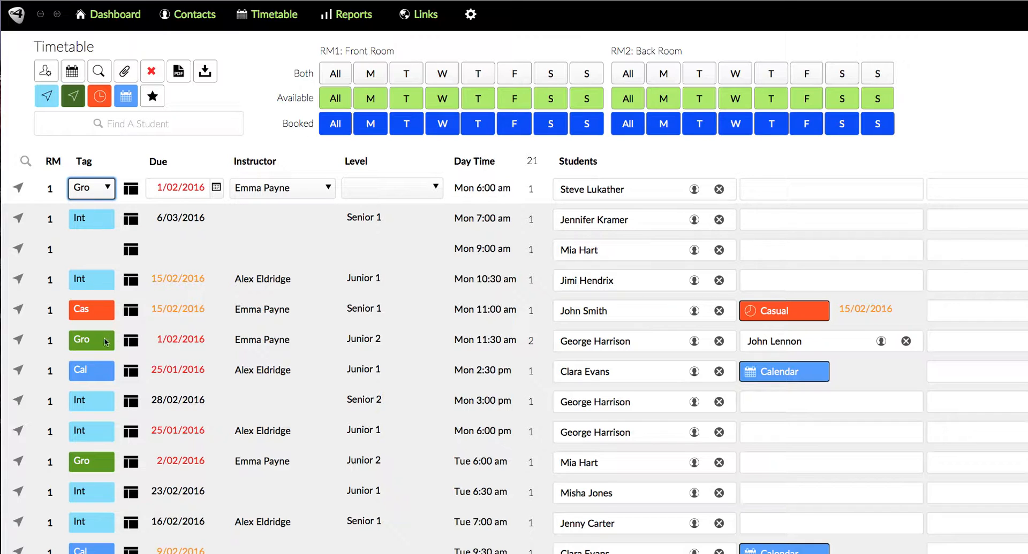
{"action": "left_click", "coordinate": [89, 250]}
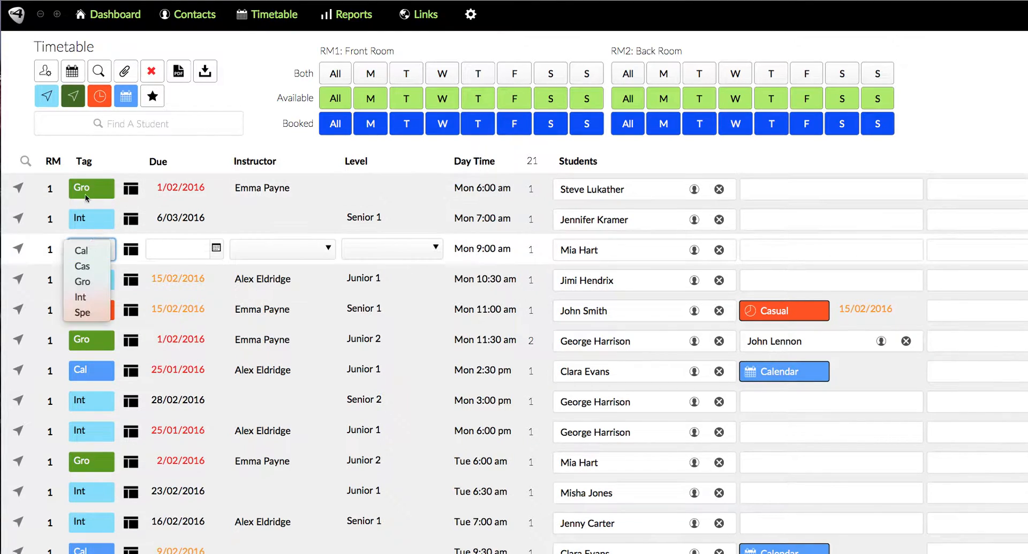
{"action": "left_click", "coordinate": [24, 189]}
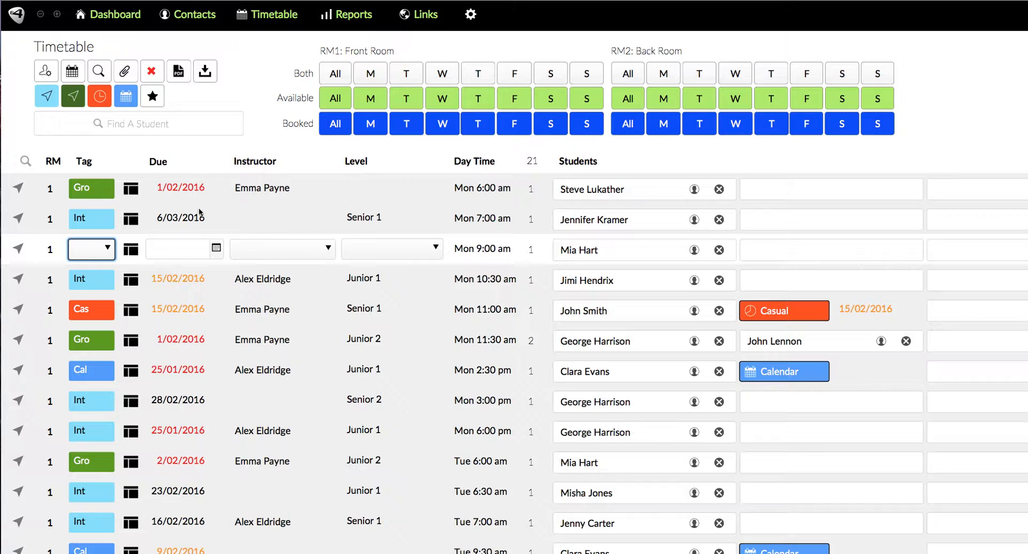
{"action": "left_click", "coordinate": [107, 193]}
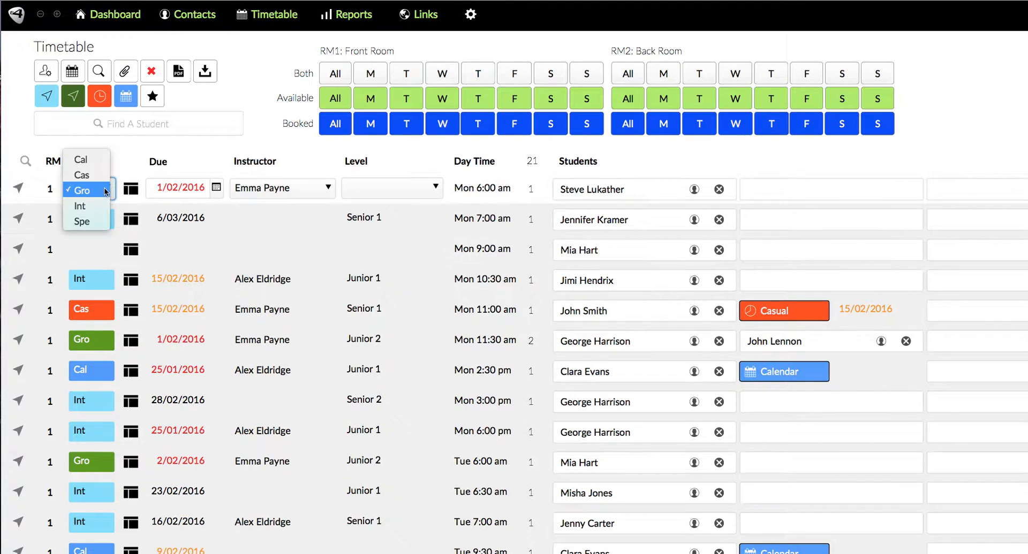
{"action": "left_click", "coordinate": [94, 205]}
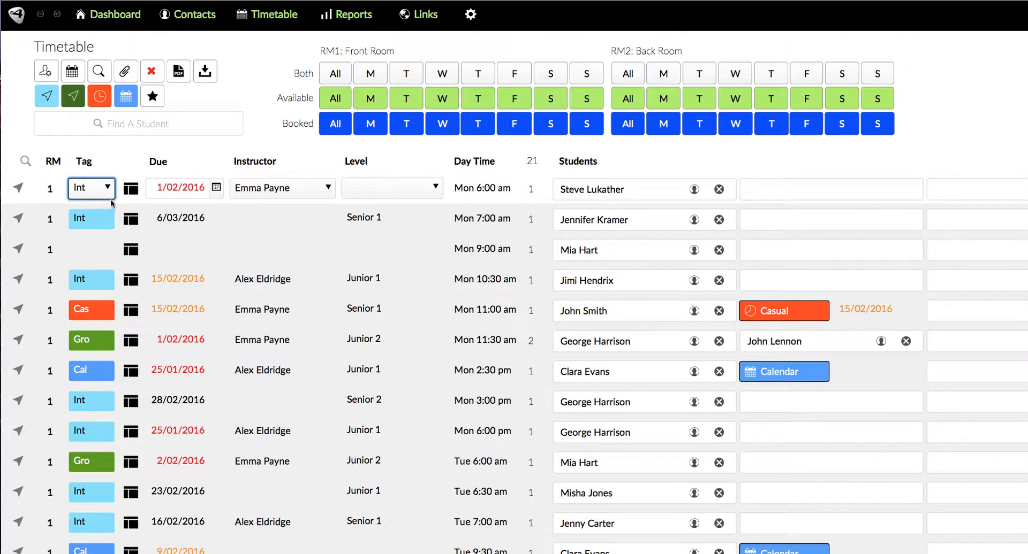
Set the Monday 6:00 am lesson's tag to Spe
{"action": "left_click", "coordinate": [108, 191]}
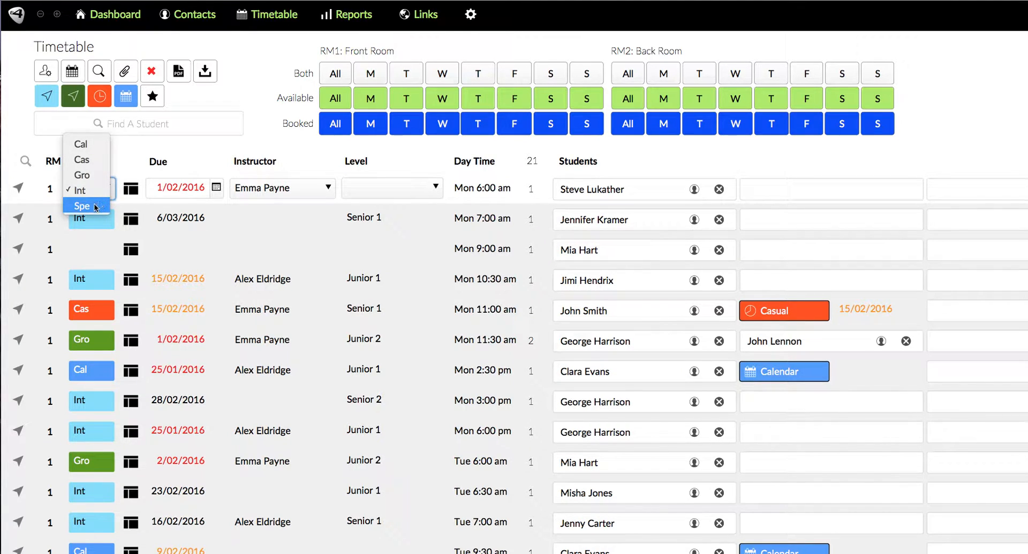
{"action": "left_click", "coordinate": [94, 204]}
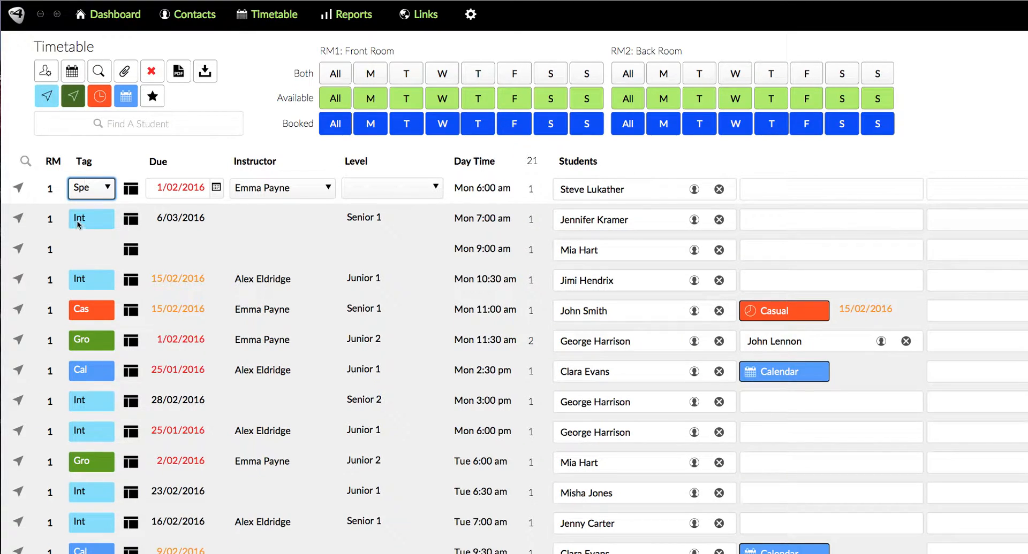
Filter the timetable by the Int, Gro, Cas and Cal tags in turn
{"action": "left_click", "coordinate": [49, 102]}
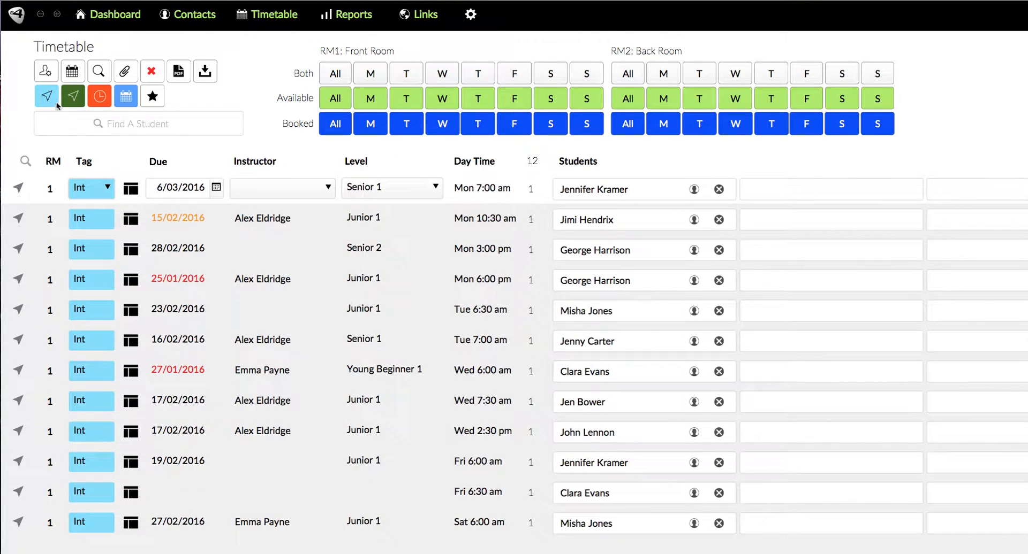
{"action": "left_click", "coordinate": [74, 96]}
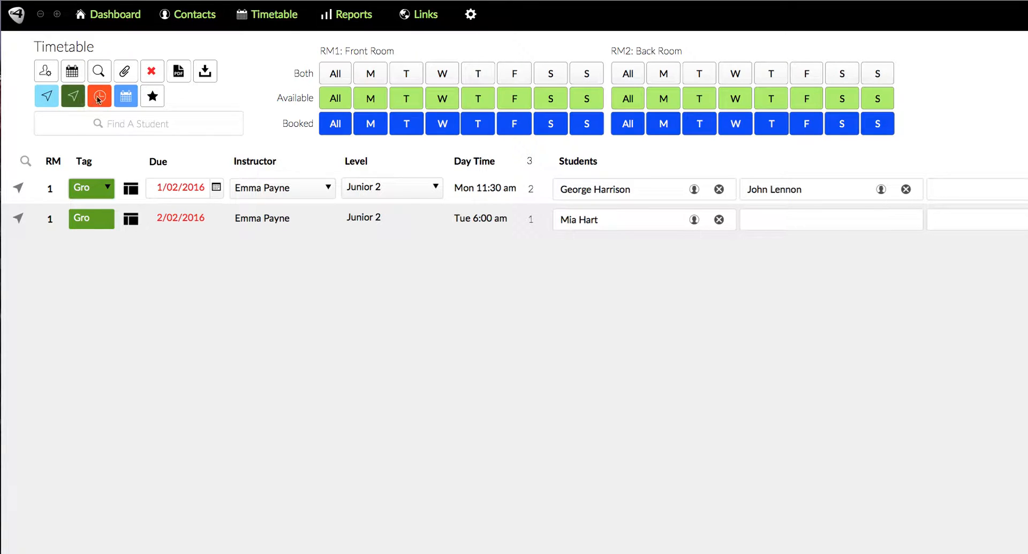
{"action": "left_click", "coordinate": [99, 98]}
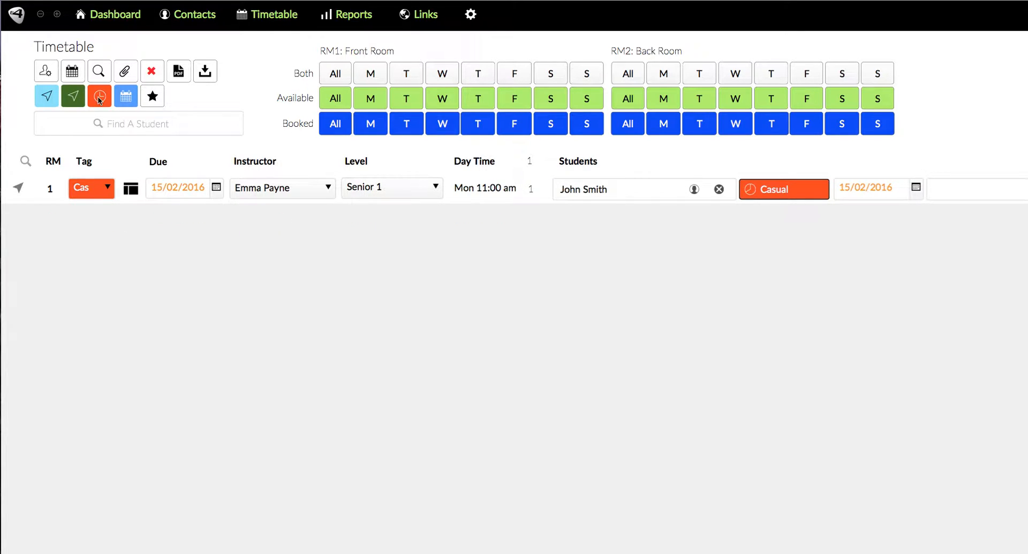
{"action": "left_click", "coordinate": [125, 100]}
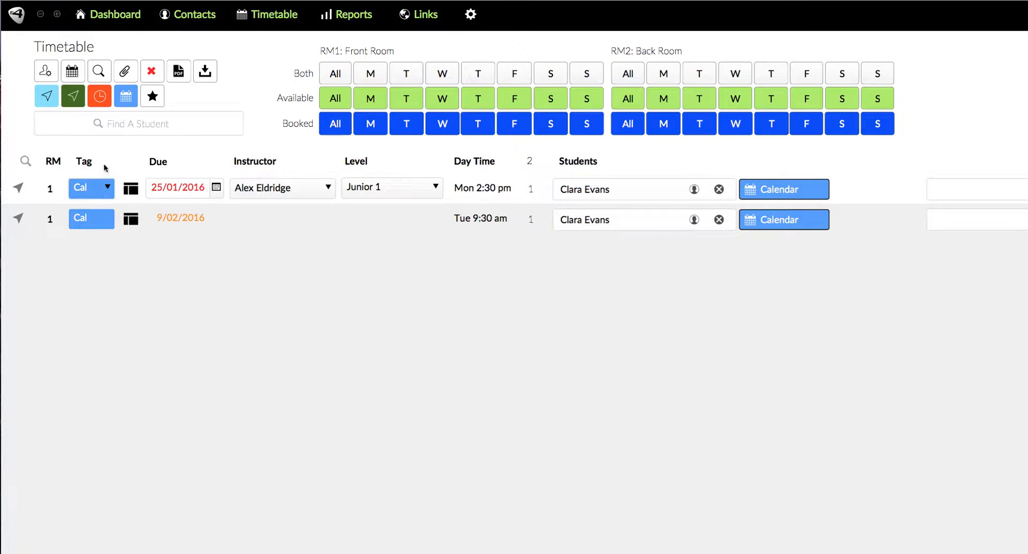
Switch between available and booked front-room views for all days, Monday, Tuesday and Wednesday
{"action": "left_click", "coordinate": [43, 73]}
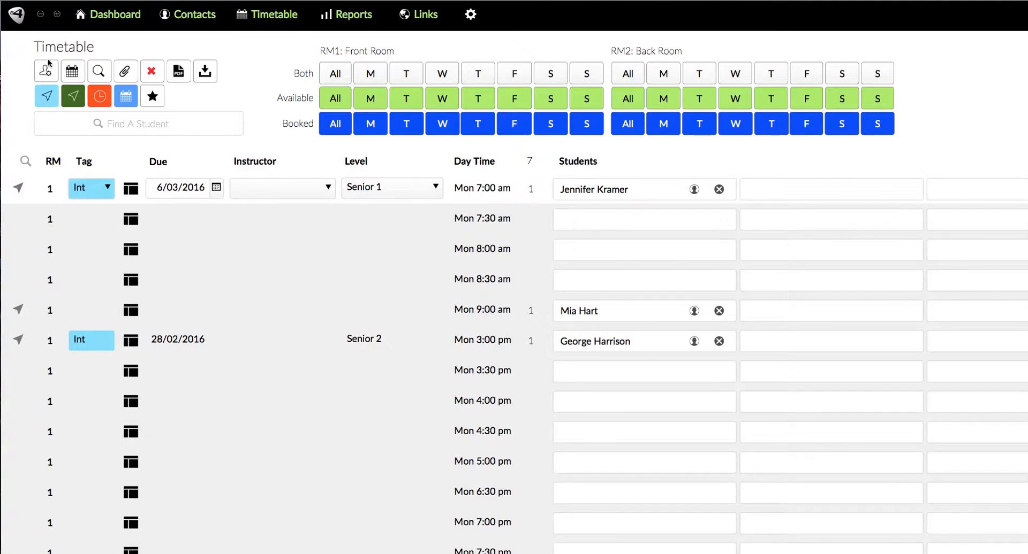
{"action": "left_click", "coordinate": [336, 120]}
{"action": "left_click", "coordinate": [337, 103]}
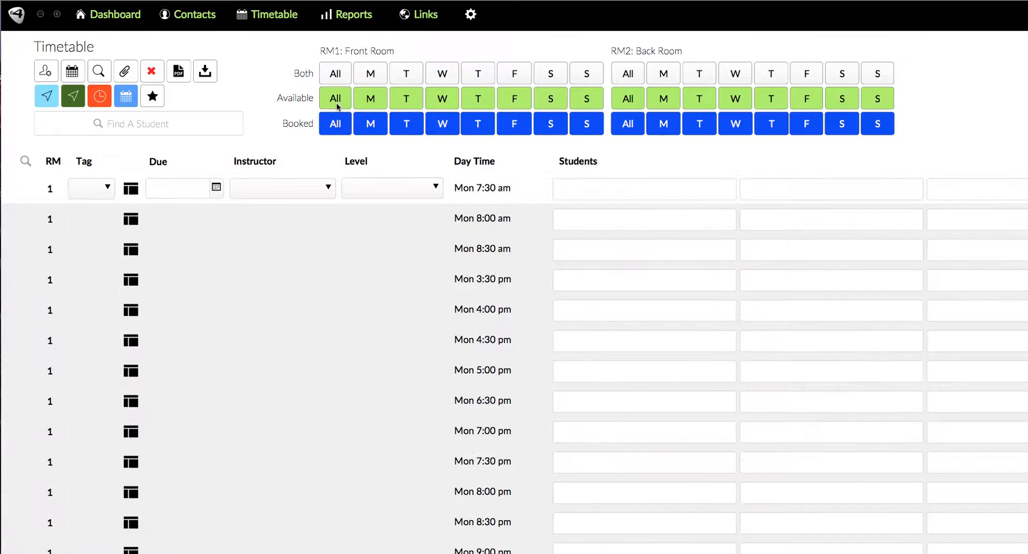
{"action": "left_click", "coordinate": [367, 128]}
{"action": "left_click", "coordinate": [407, 126]}
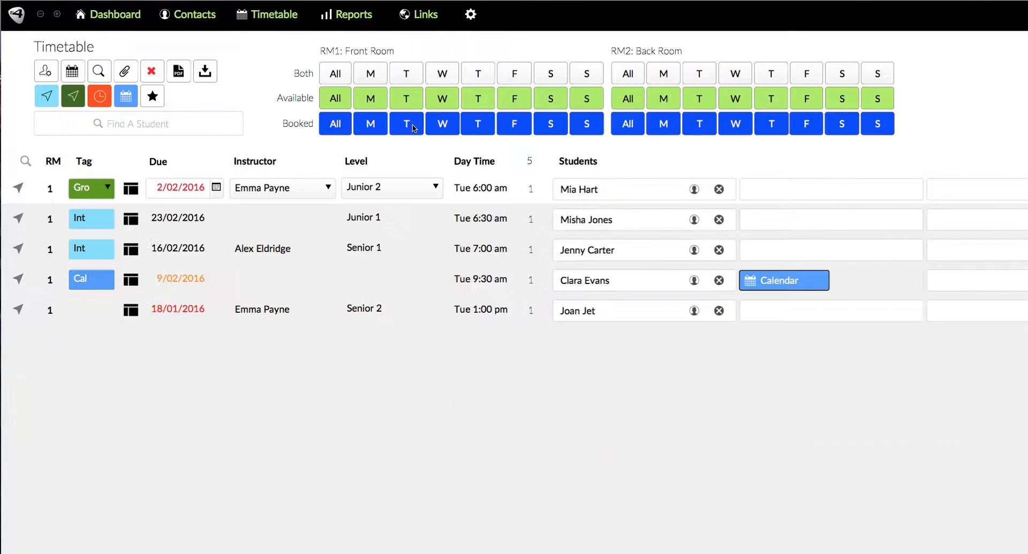
{"action": "left_click", "coordinate": [443, 128]}
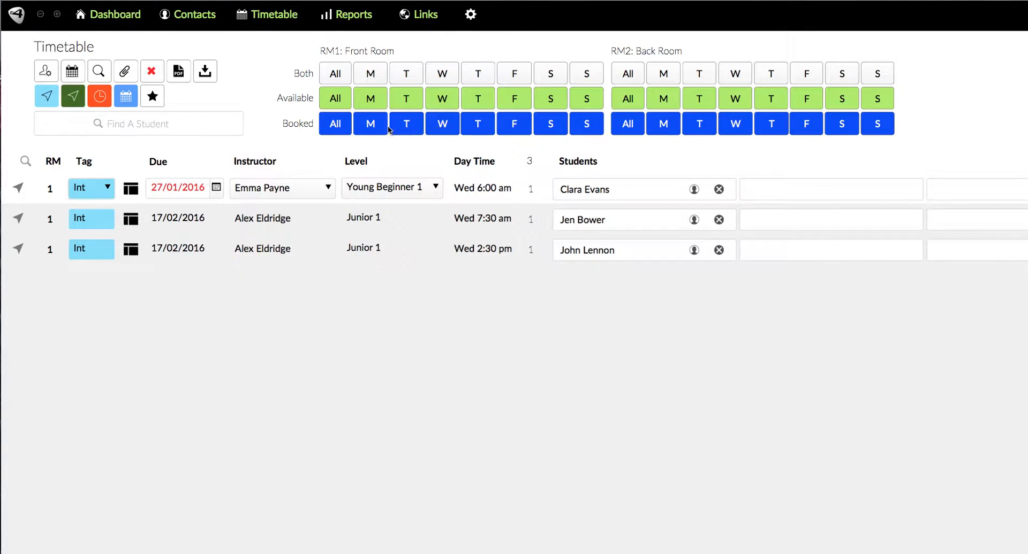
{"action": "left_click", "coordinate": [346, 129]}
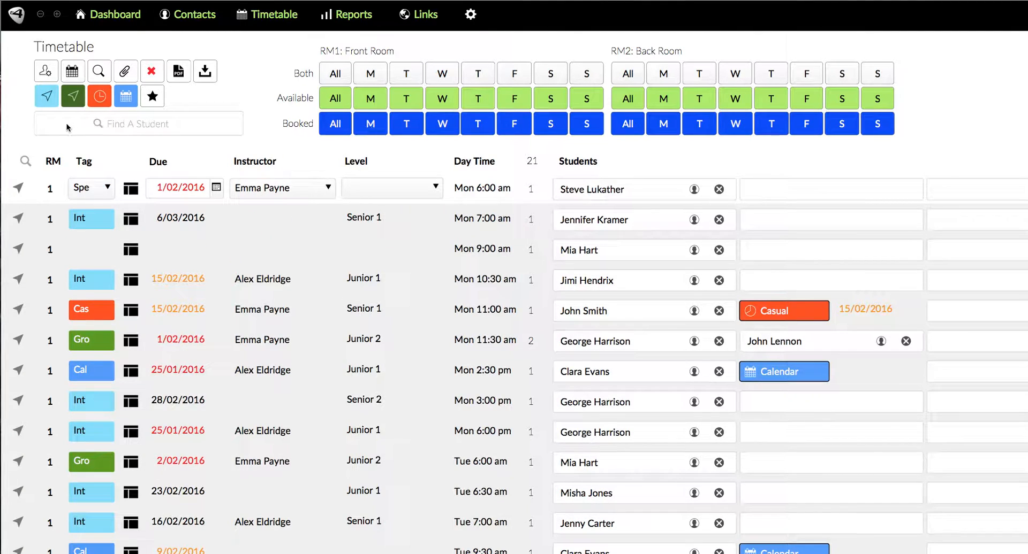
Filter the booked lessons by each tag: Int, Gro, Cas and Cal
{"action": "left_click", "coordinate": [51, 99]}
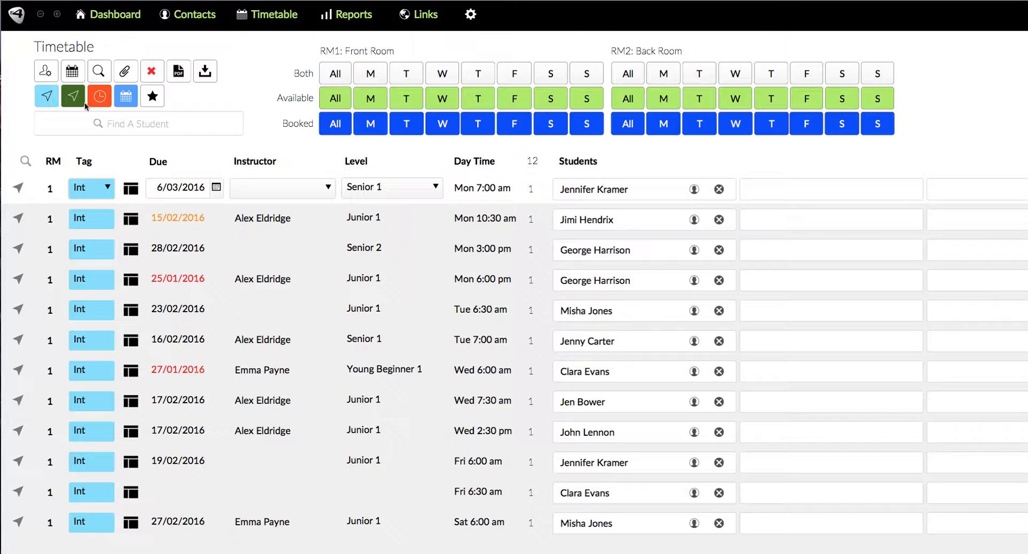
{"action": "left_click", "coordinate": [72, 102]}
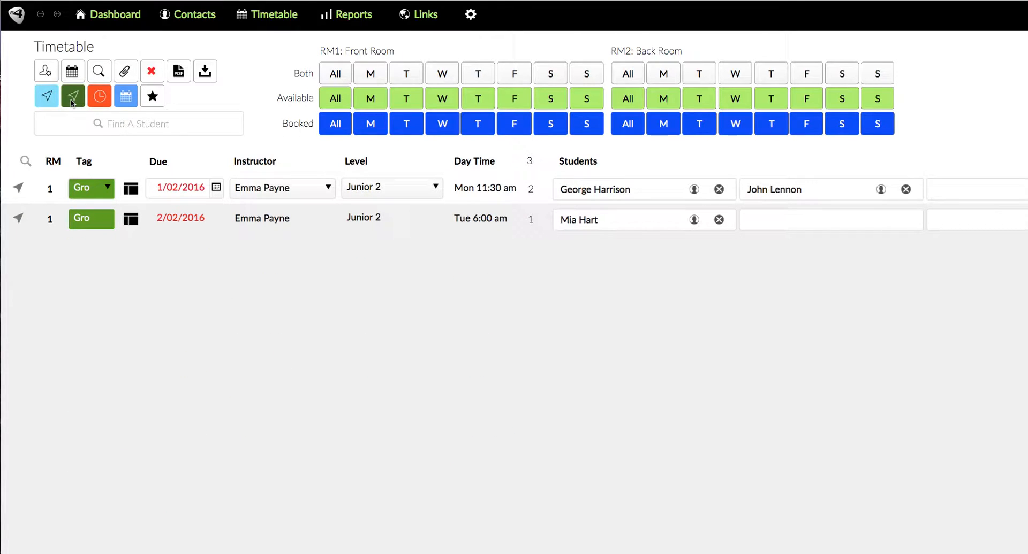
{"action": "left_click", "coordinate": [110, 102]}
{"action": "left_click", "coordinate": [125, 100]}
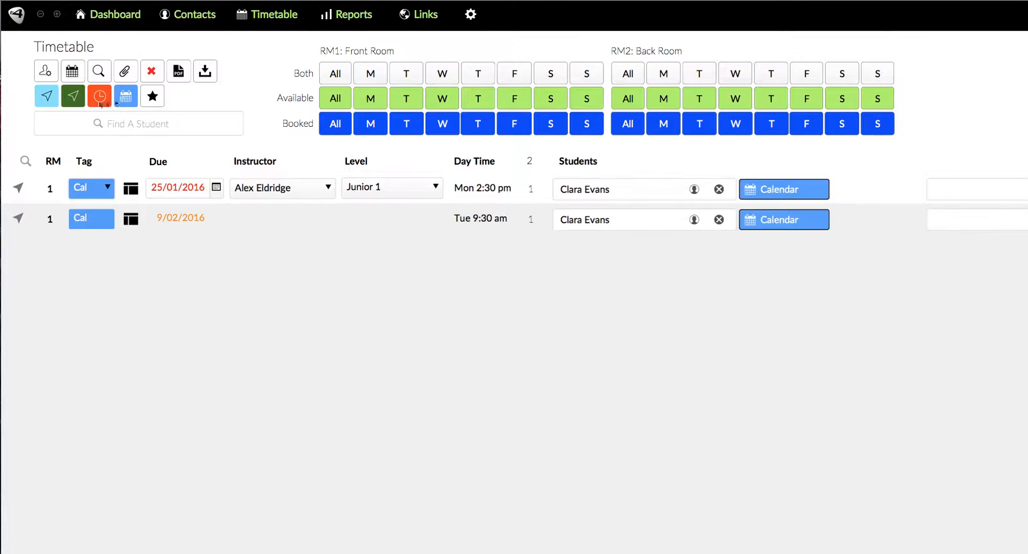
Switch back and forth between the Int tag filter and the booked front-room Monday view
{"action": "left_click", "coordinate": [49, 97]}
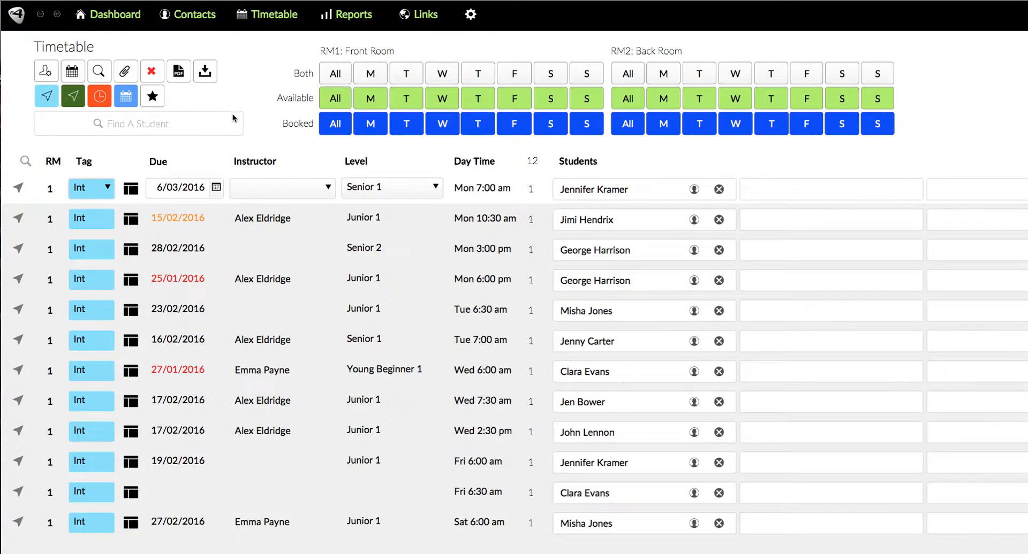
{"action": "left_click", "coordinate": [371, 124]}
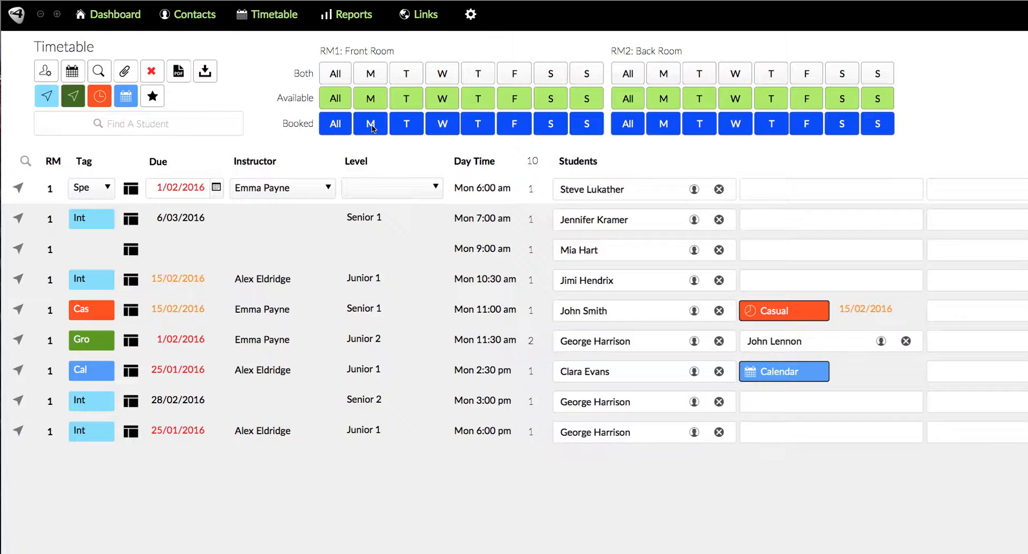
{"action": "left_click", "coordinate": [47, 99]}
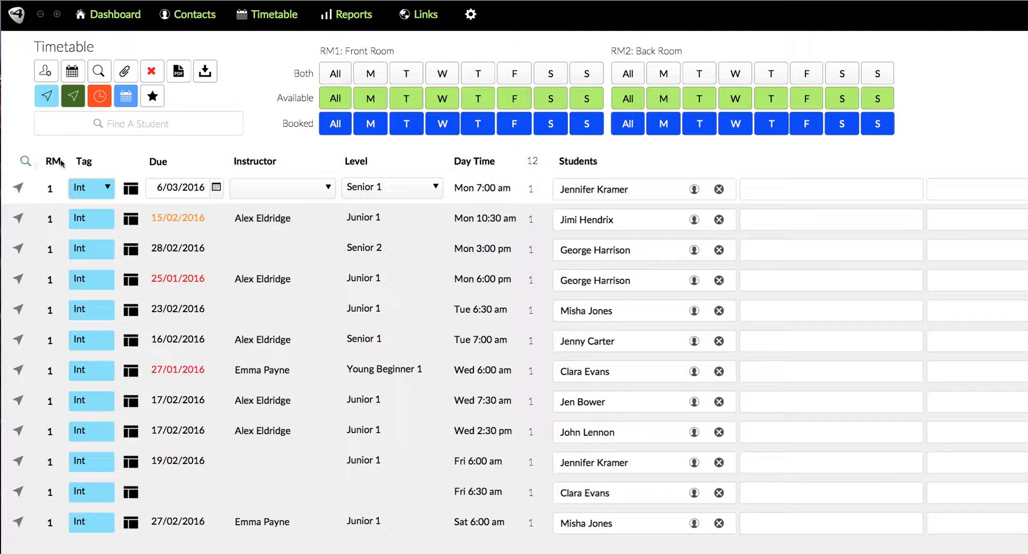
{"action": "left_click", "coordinate": [375, 124]}
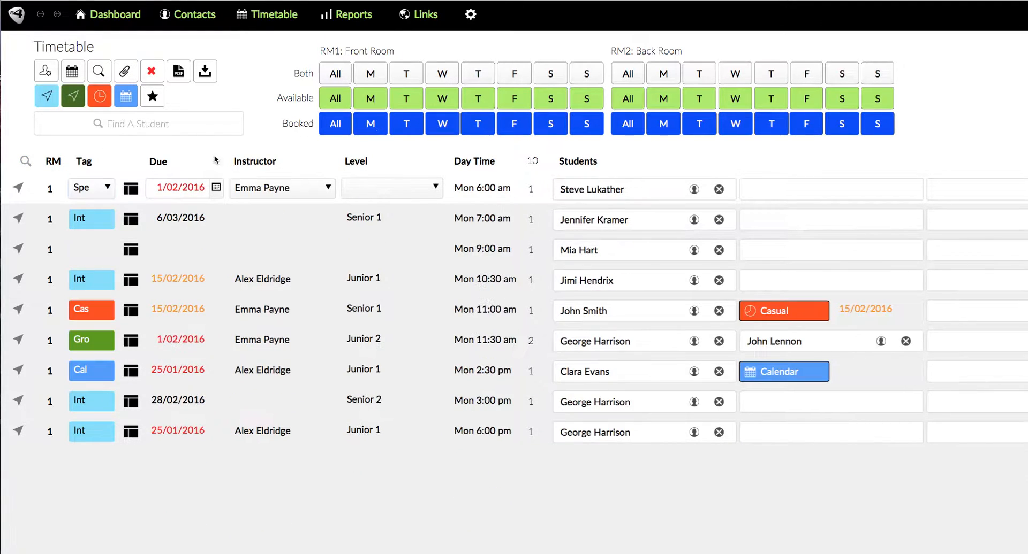
Search the timetable for lessons tagged Int using the find row
{"action": "left_click", "coordinate": [25, 162]}
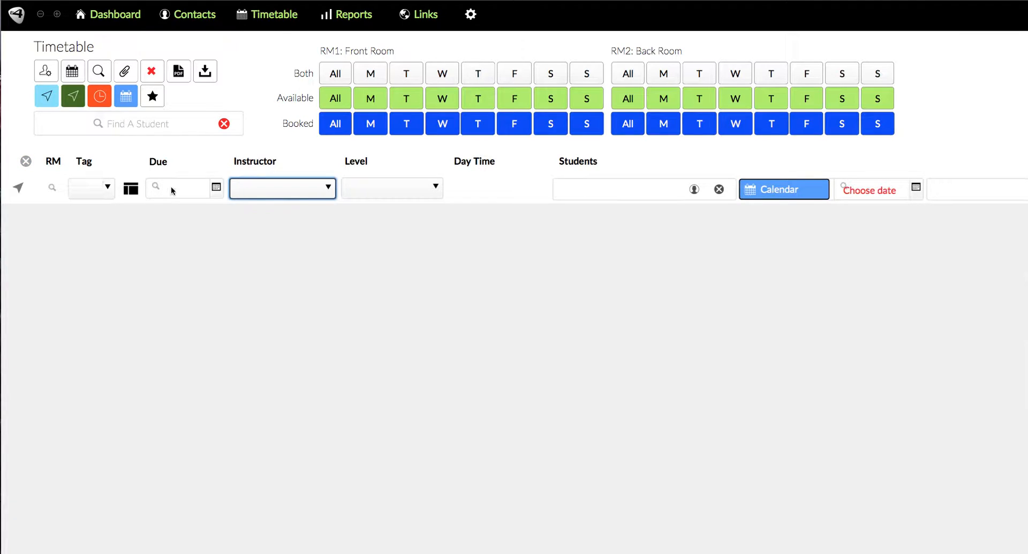
{"action": "left_click", "coordinate": [104, 194]}
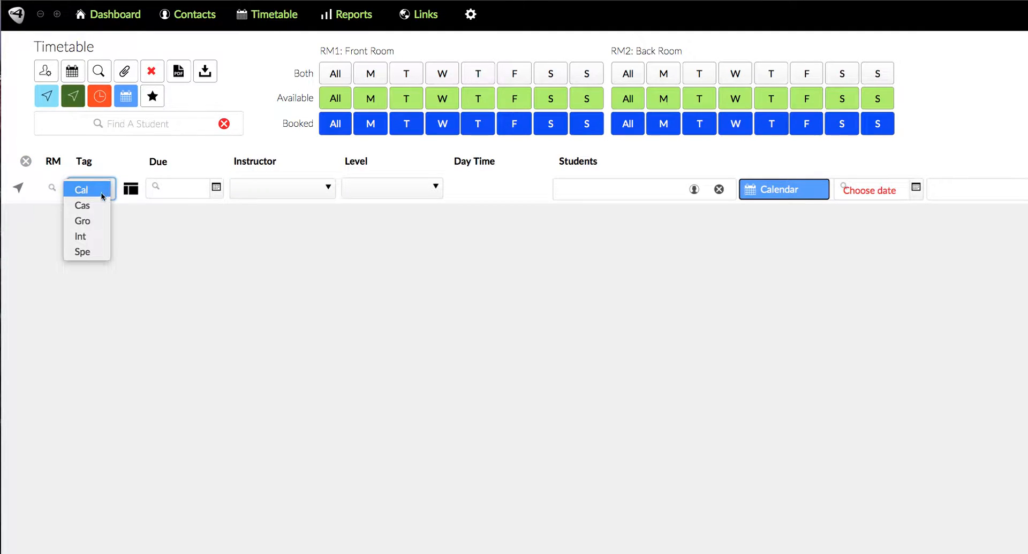
{"action": "left_click", "coordinate": [84, 236]}
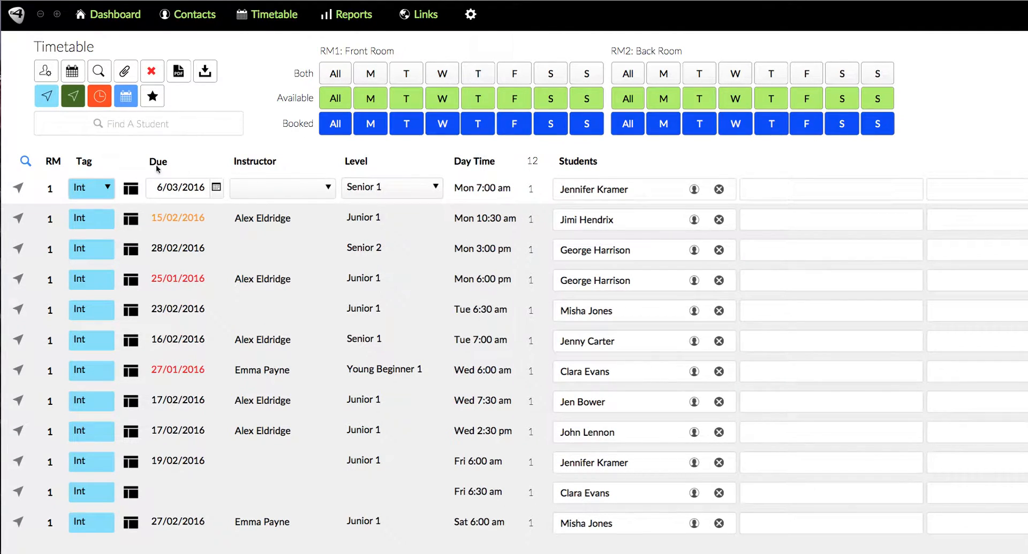
{"action": "left_click", "coordinate": [25, 161]}
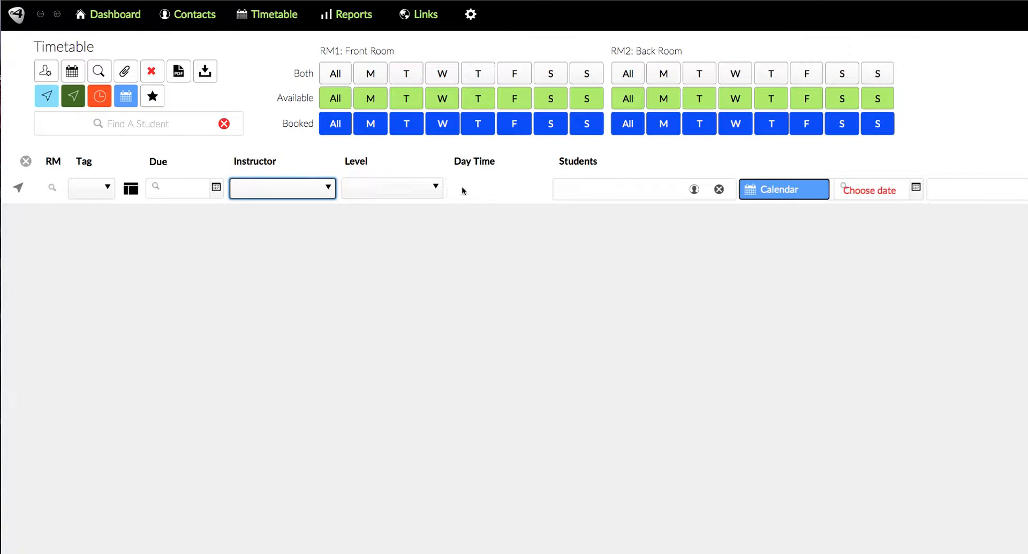
{"action": "left_click", "coordinate": [25, 162]}
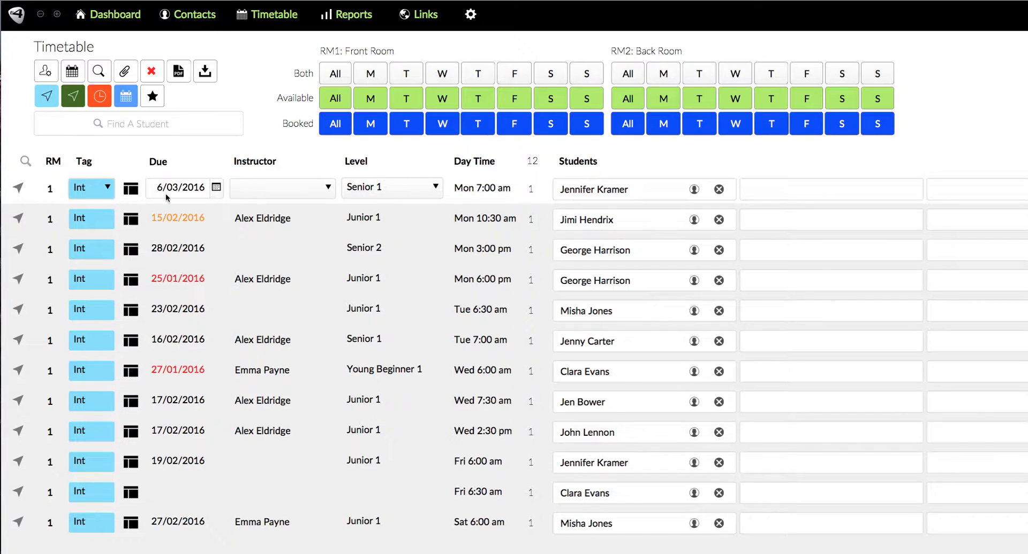
Open the Monday 7:00 am lesson's detail view to examine its students and comments, then return
{"action": "left_click", "coordinate": [130, 189]}
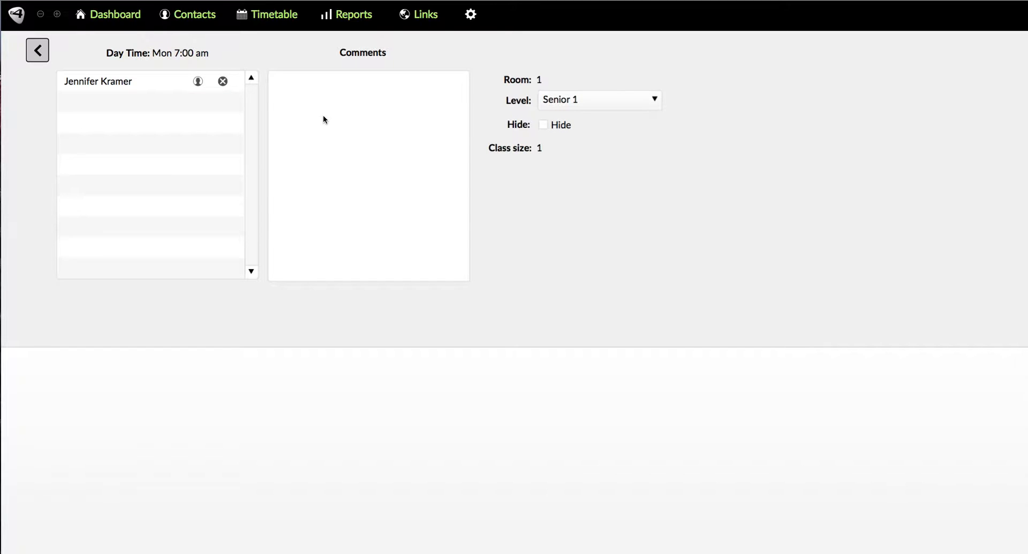
{"action": "left_click", "coordinate": [310, 102]}
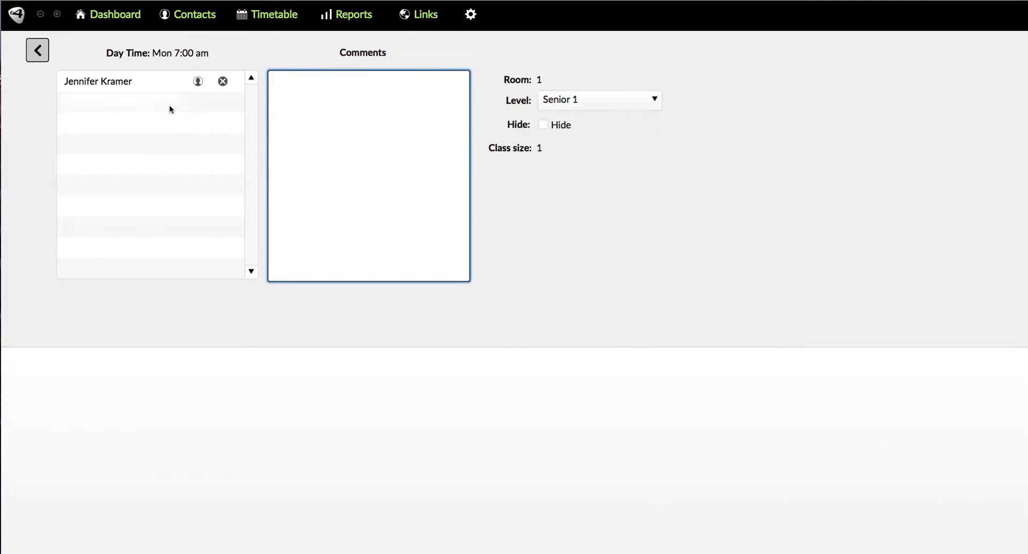
{"action": "left_click", "coordinate": [115, 108]}
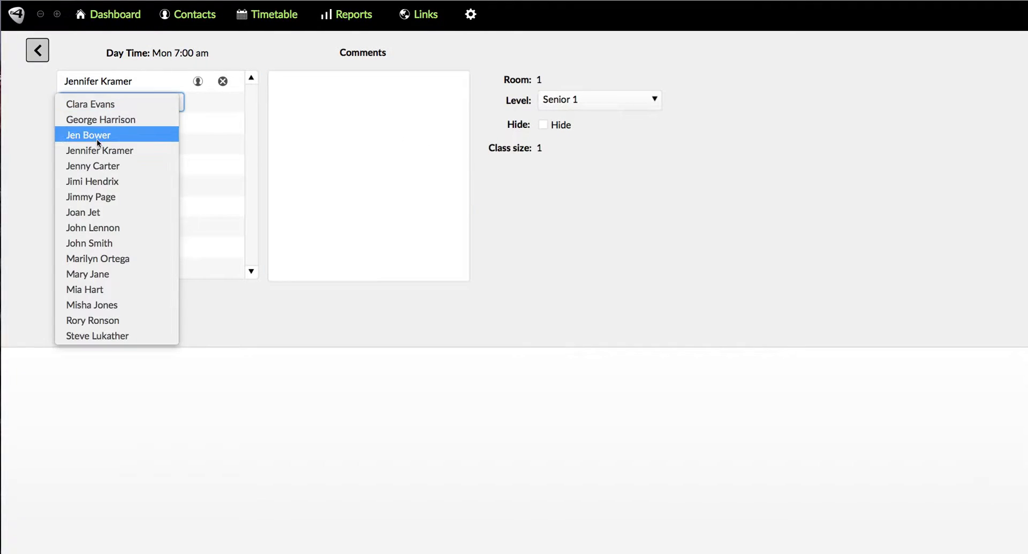
{"action": "left_click", "coordinate": [538, 195]}
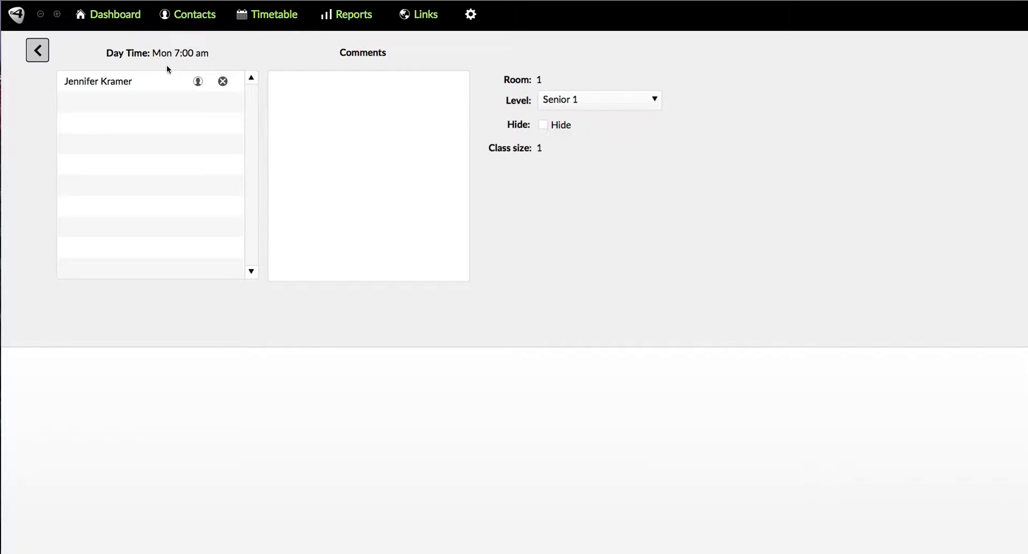
{"action": "left_click", "coordinate": [32, 54]}
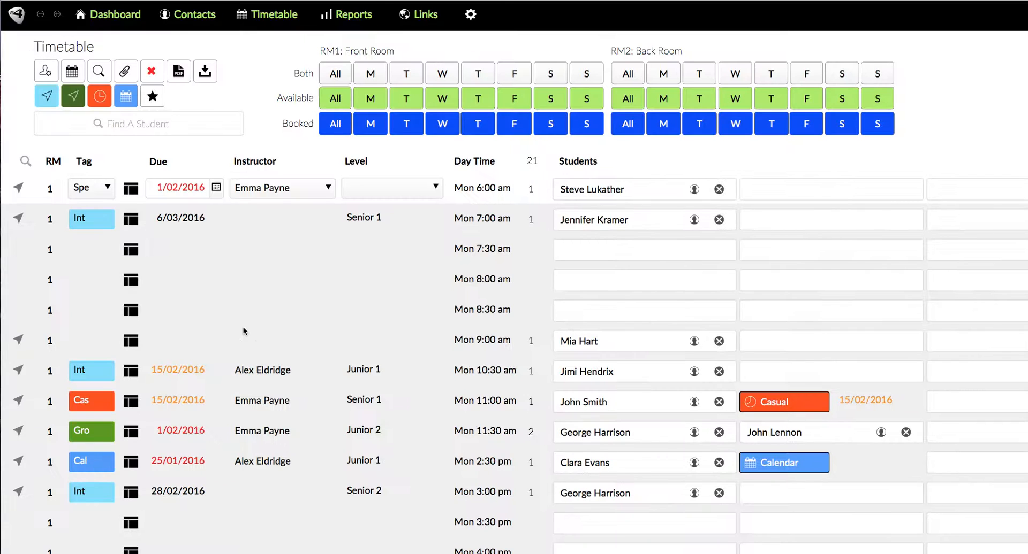
Hide the empty Monday 7:30 am time slot from its detail view
{"action": "left_click", "coordinate": [123, 249]}
{"action": "left_click", "coordinate": [543, 125]}
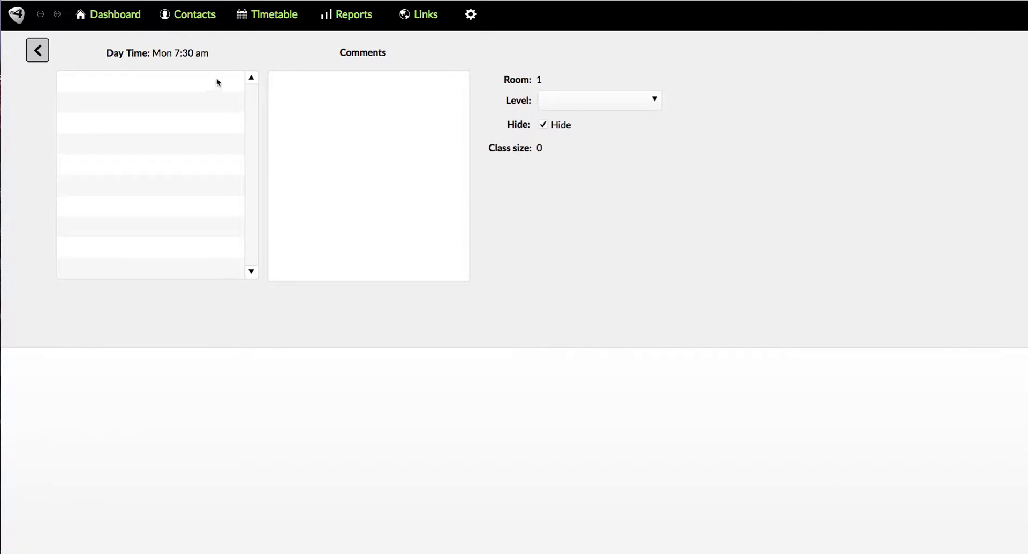
{"action": "left_click", "coordinate": [40, 51]}
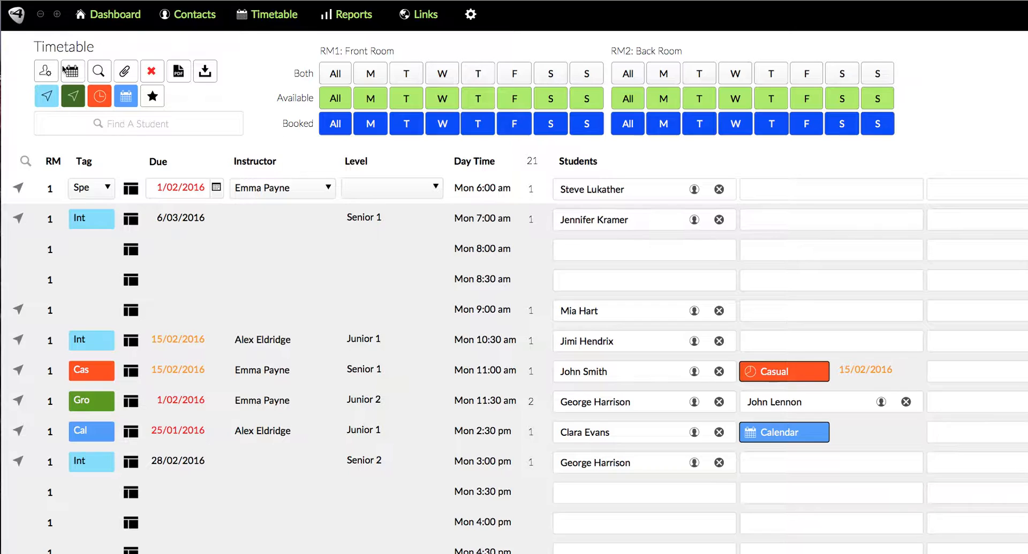
Show the hidden time slots and unhide the Monday 7:30 am slot
{"action": "left_click", "coordinate": [46, 70]}
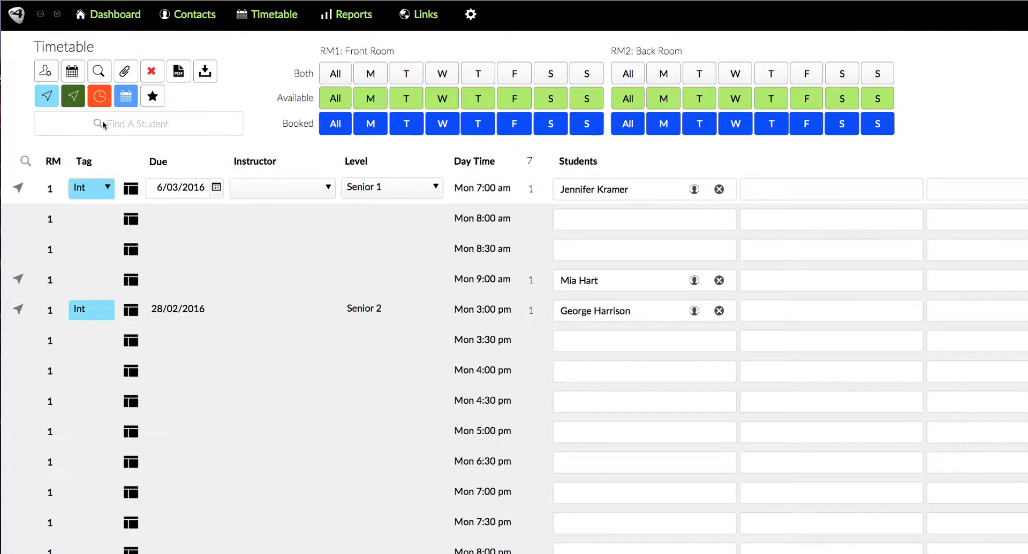
{"action": "left_click", "coordinate": [98, 72]}
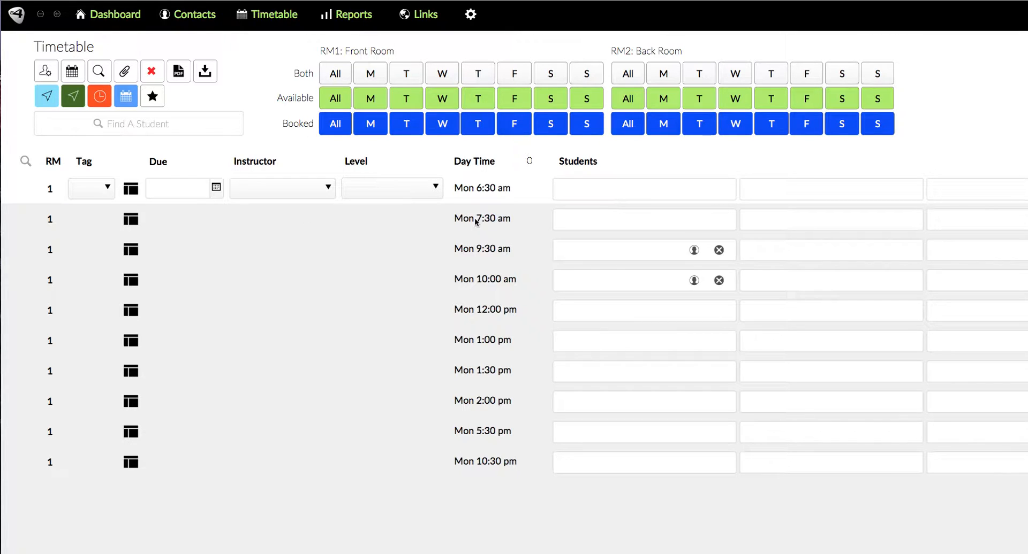
{"action": "left_click", "coordinate": [130, 220]}
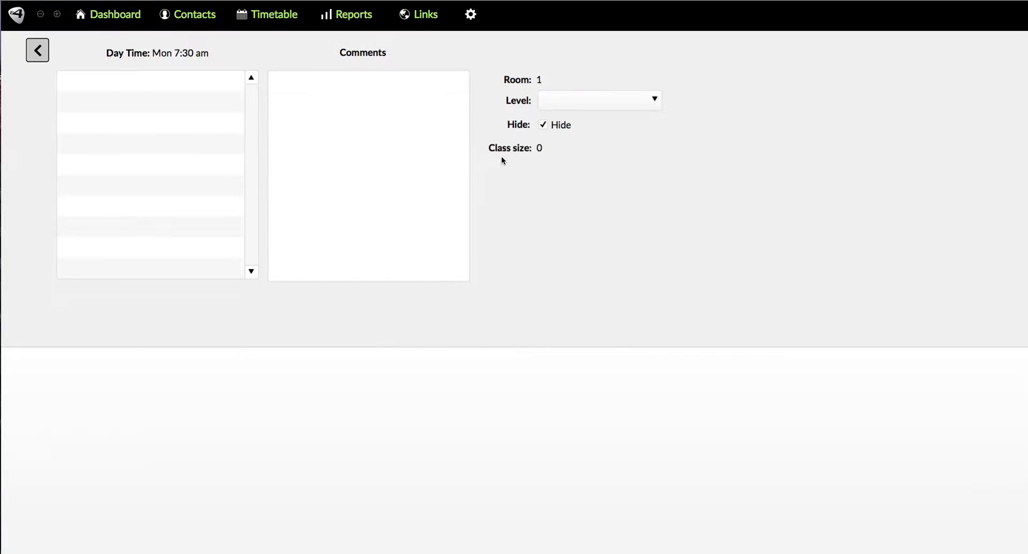
{"action": "left_click", "coordinate": [543, 126]}
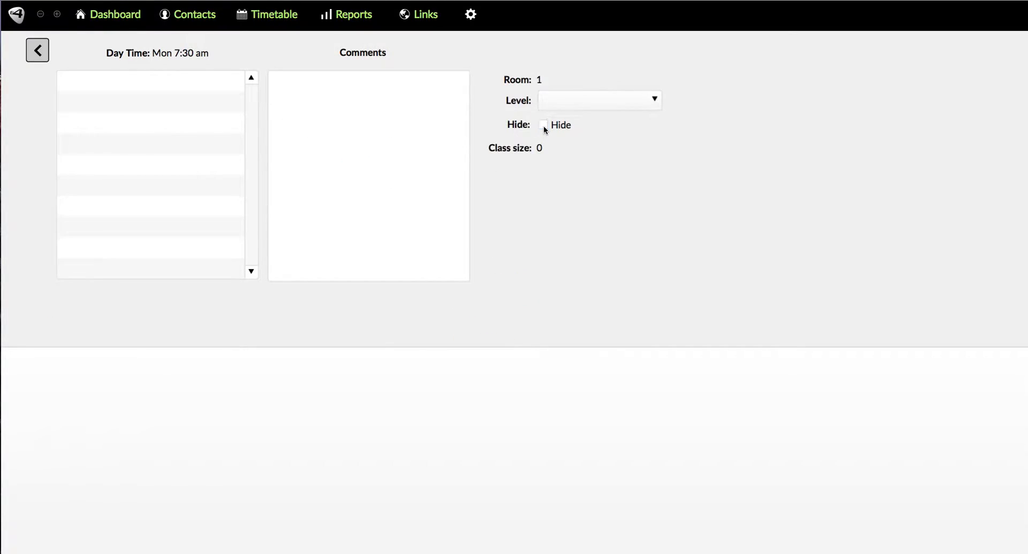
{"action": "left_click", "coordinate": [37, 51]}
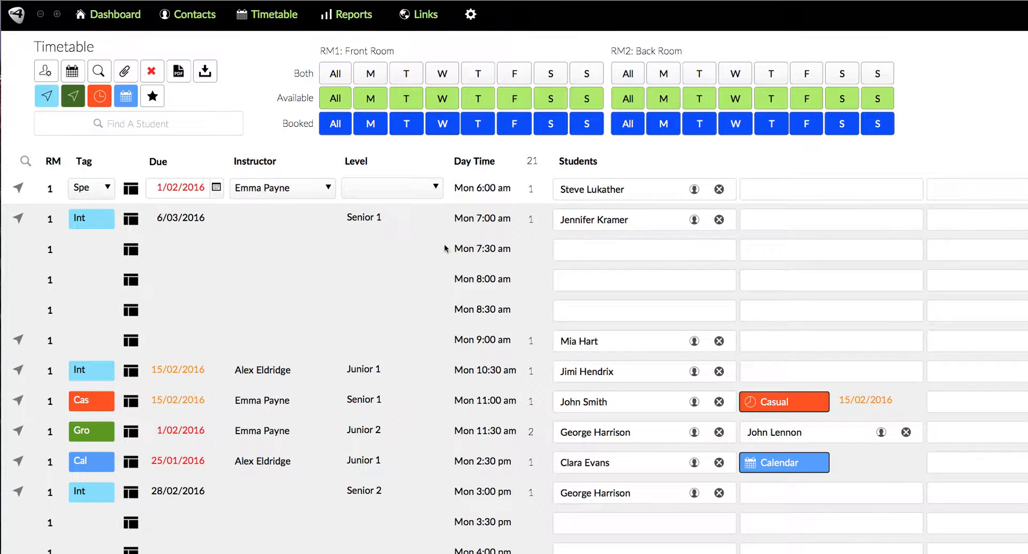
Sort the timetable lessons by due date and scroll through them
{"action": "left_click", "coordinate": [74, 73]}
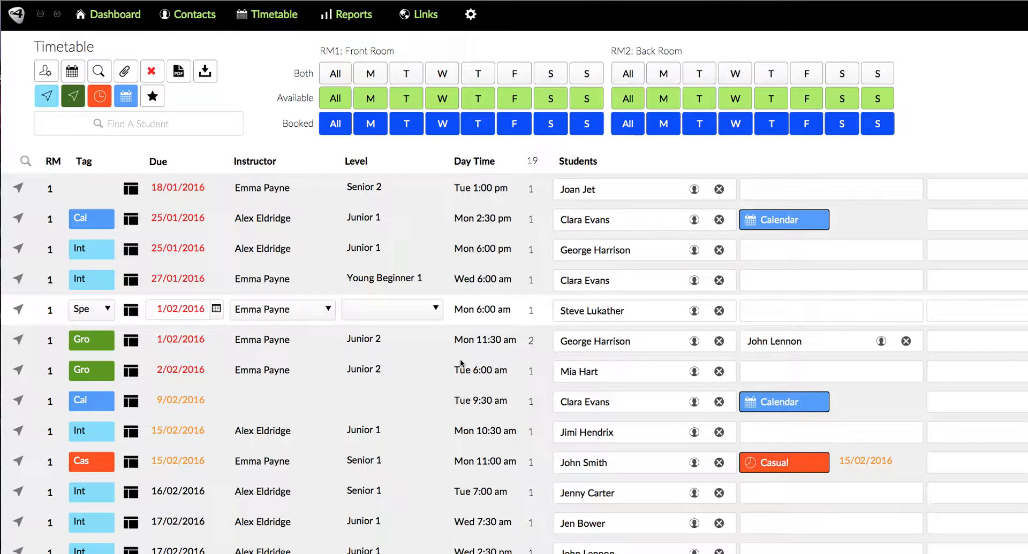
{"action": "scroll", "coordinate": [214, 348], "scroll_direction": "down", "scroll_amount": 1}
{"action": "scroll", "coordinate": [214, 348], "scroll_direction": "down", "scroll_amount": 3}
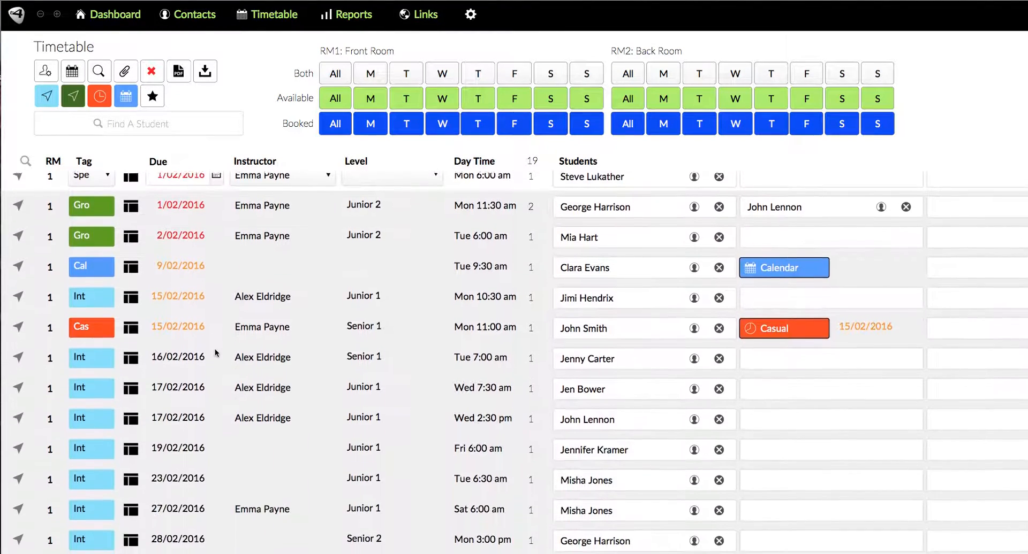
{"action": "scroll", "coordinate": [214, 349], "scroll_direction": "up", "scroll_amount": 5}
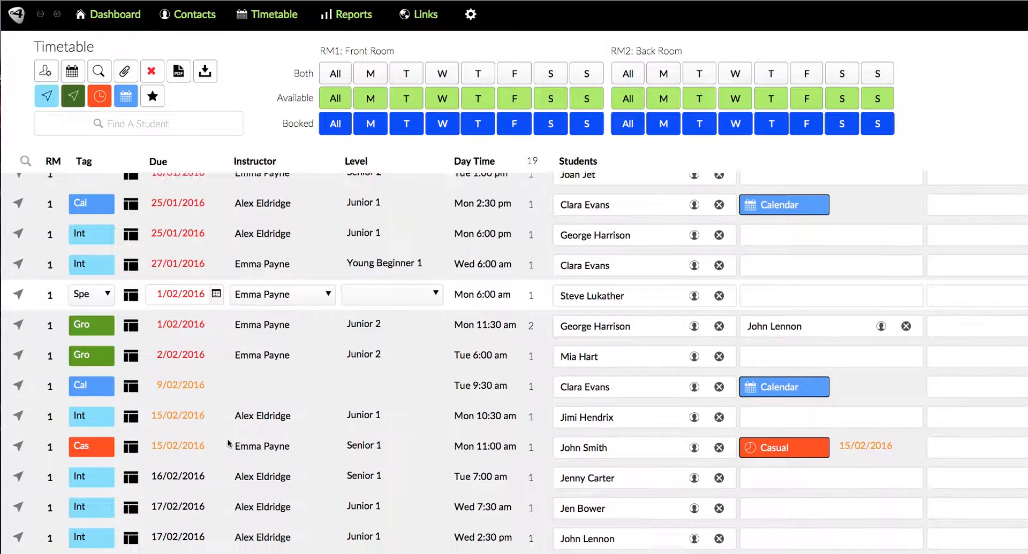
{"action": "scroll", "coordinate": [227, 439], "scroll_direction": "down", "scroll_amount": 2}
Select the Monday 10:30 am Int lesson and delete its booking, accepting the warning
{"action": "left_click", "coordinate": [83, 385]}
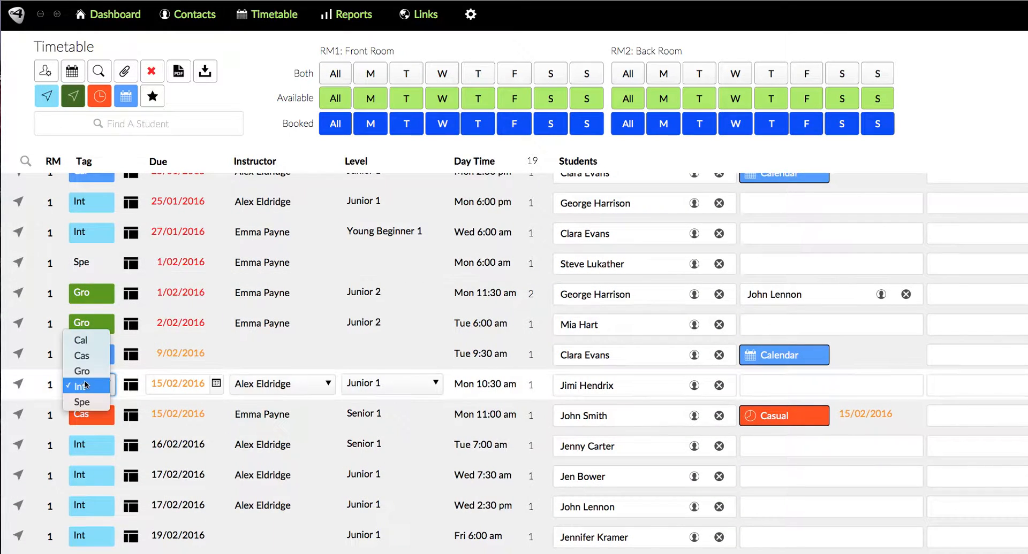
{"action": "left_click", "coordinate": [84, 389]}
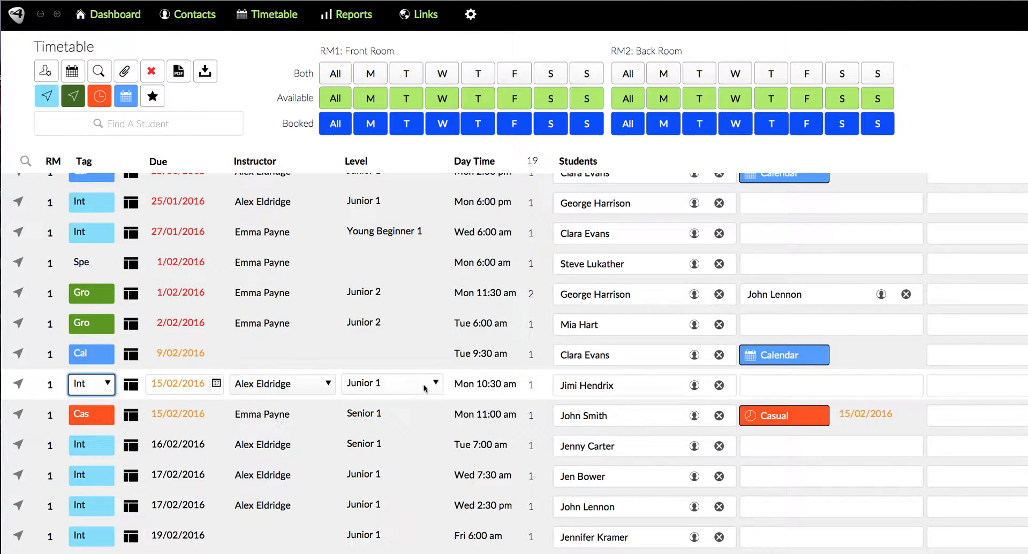
{"action": "left_click", "coordinate": [617, 391]}
{"action": "left_click", "coordinate": [618, 391]}
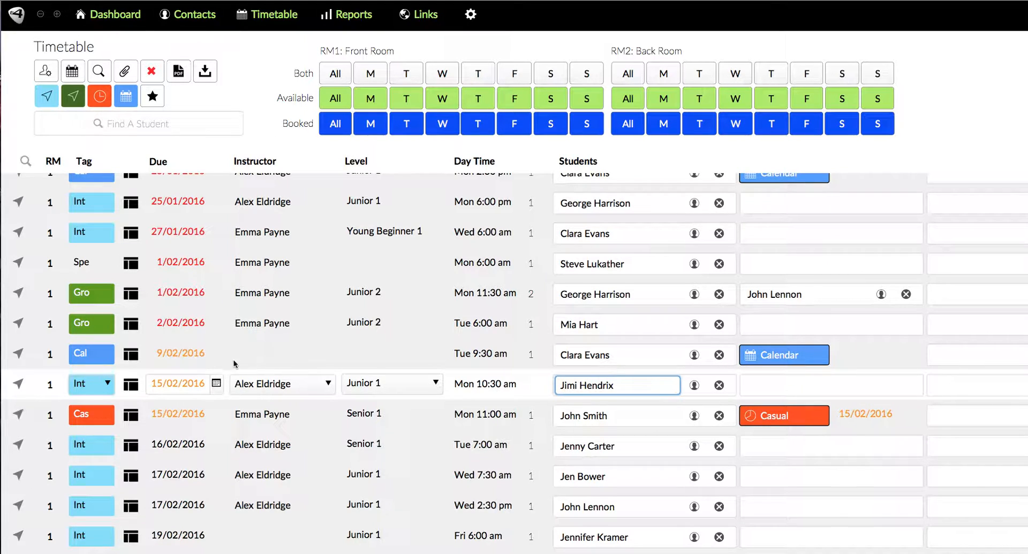
{"action": "left_click", "coordinate": [153, 72]}
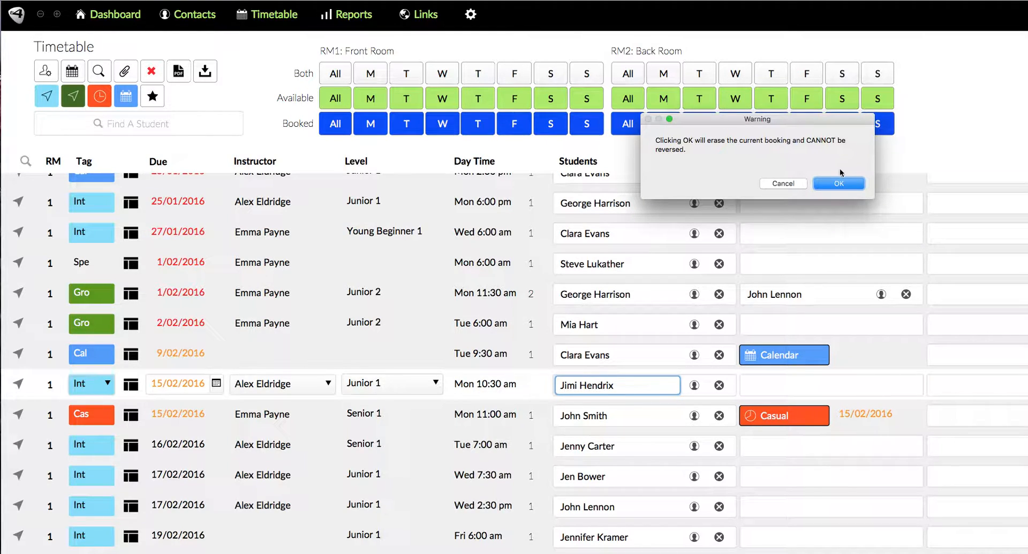
{"action": "left_click", "coordinate": [831, 184]}
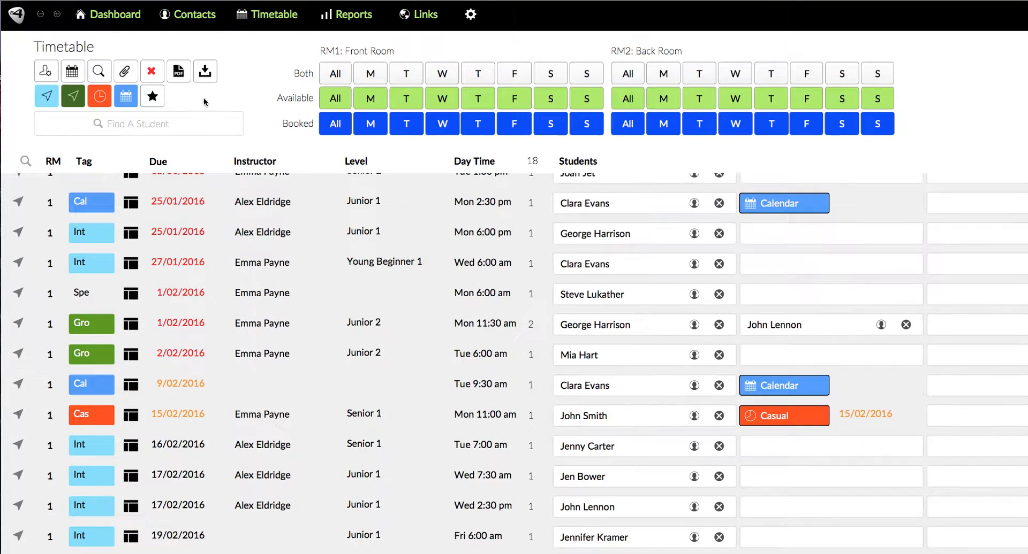
Preview the current lesson list as a printable PDF report, then go back
{"action": "scroll", "coordinate": [229, 383], "scroll_direction": "down", "scroll_amount": 3}
{"action": "scroll", "coordinate": [229, 383], "scroll_direction": "up", "scroll_amount": 5}
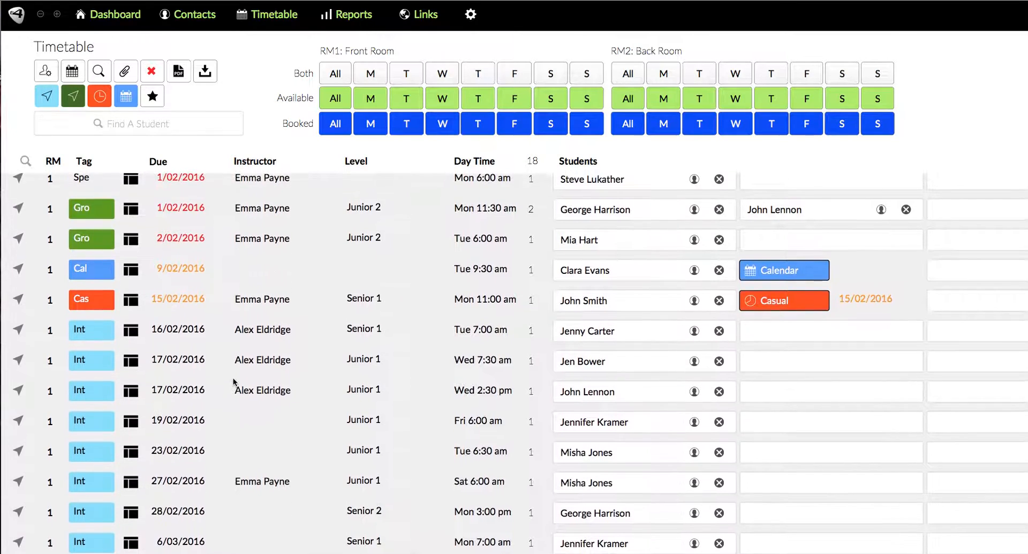
{"action": "left_click", "coordinate": [179, 72]}
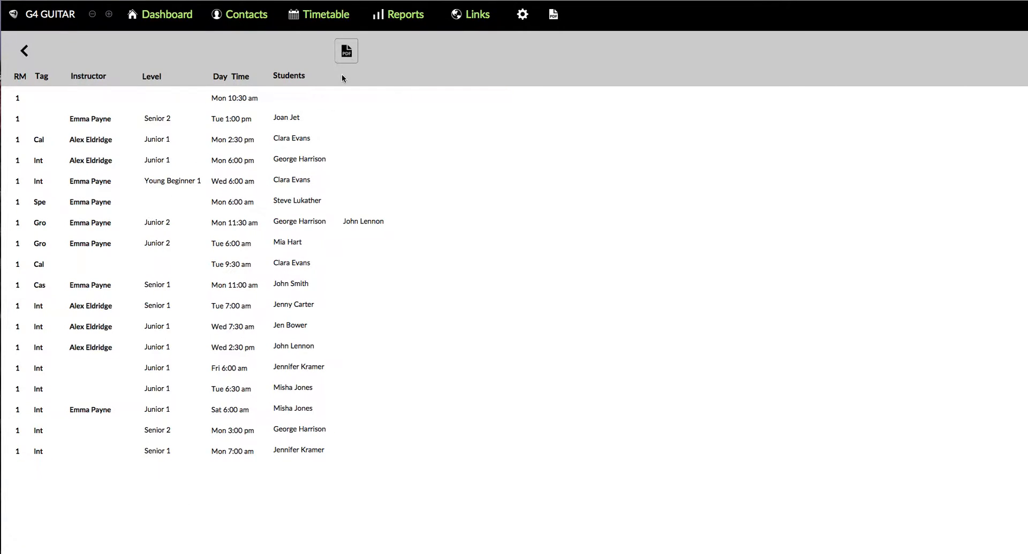
{"action": "left_click", "coordinate": [24, 51]}
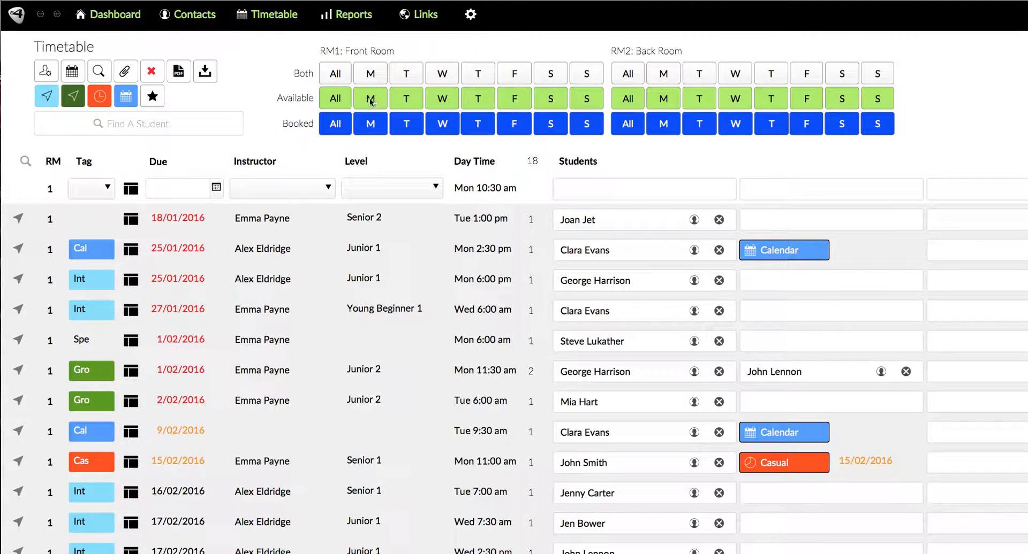
Show the available front-room Monday slots and browse the instructor choices for the 7:30 am slot
{"action": "left_click", "coordinate": [371, 100]}
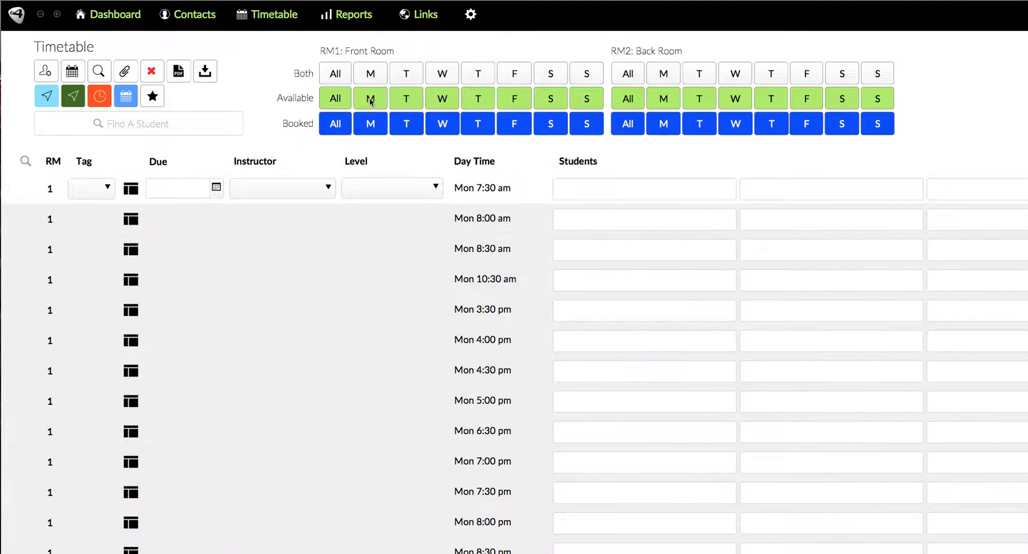
{"action": "scroll", "coordinate": [353, 277], "scroll_direction": "down", "scroll_amount": 3}
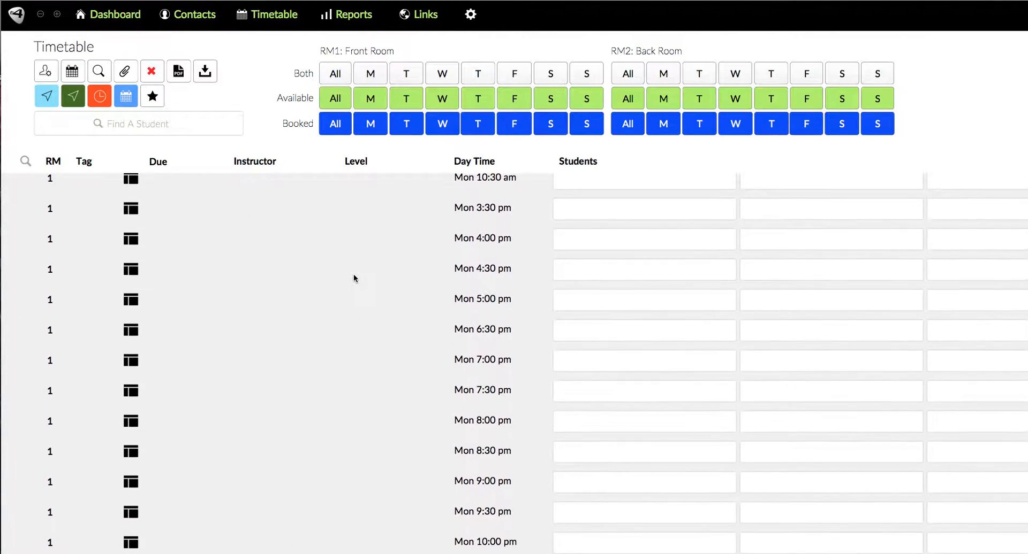
{"action": "scroll", "coordinate": [353, 276], "scroll_direction": "up", "scroll_amount": 3}
{"action": "left_click", "coordinate": [295, 194]}
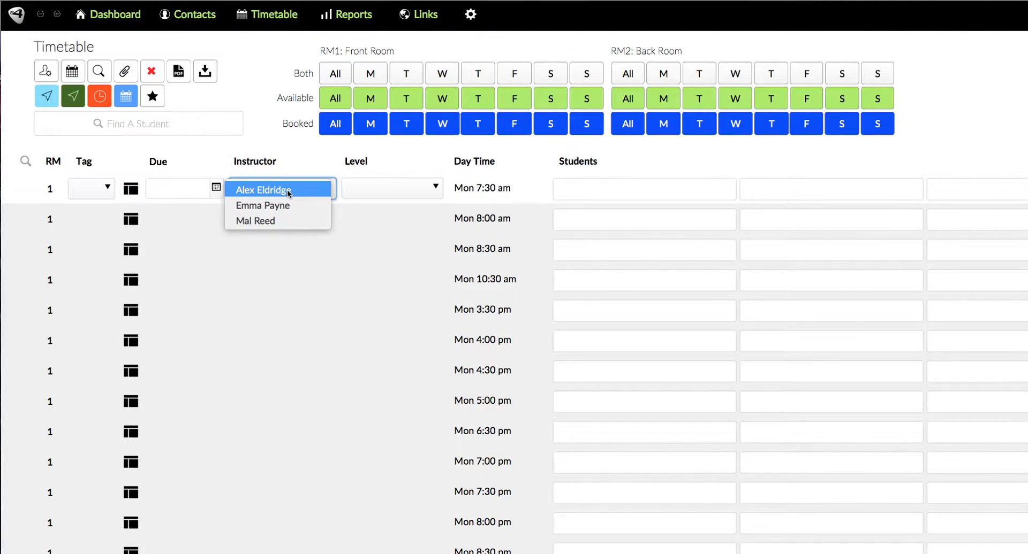
{"action": "left_click", "coordinate": [303, 157]}
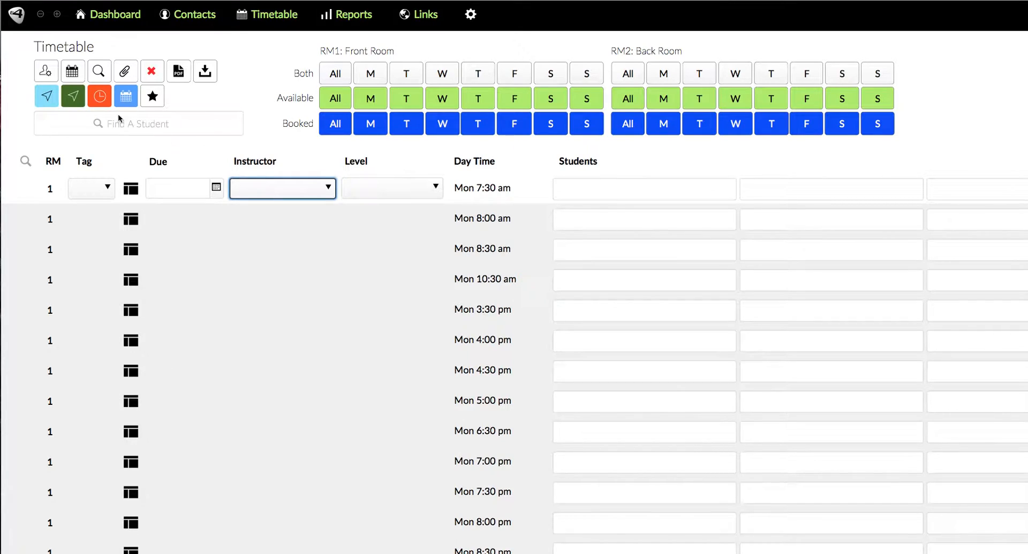
Preview the available Monday slots as a printable PDF report and return to the timetable
{"action": "left_click", "coordinate": [179, 71]}
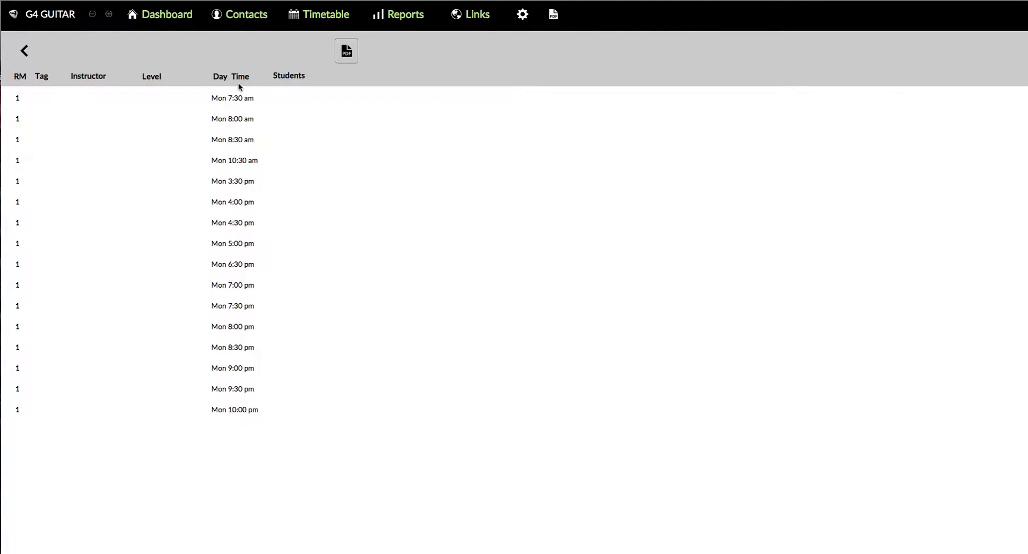
{"action": "left_click", "coordinate": [23, 52]}
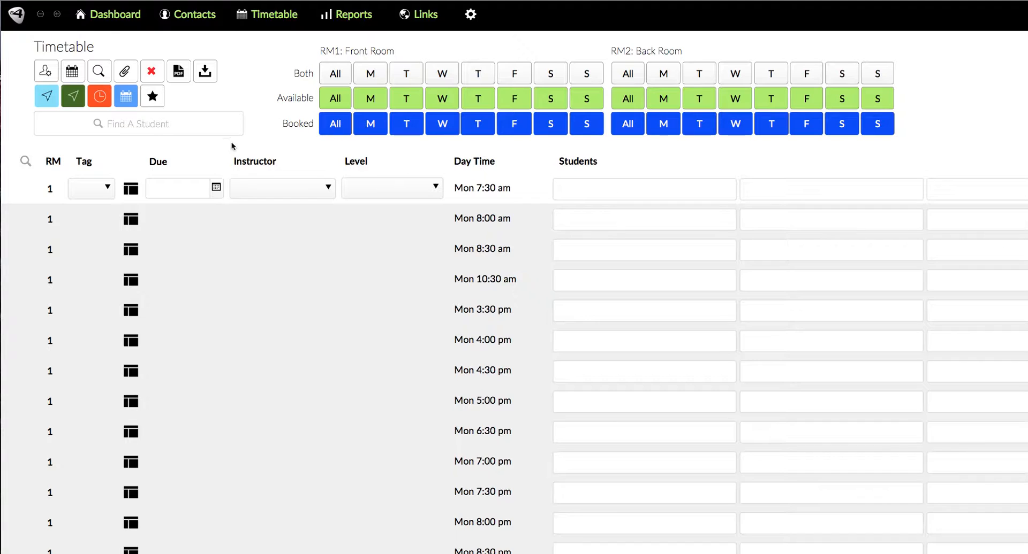
Show the booked front-room Monday lessons and try to find Jimmy Page among them
{"action": "left_click", "coordinate": [371, 129]}
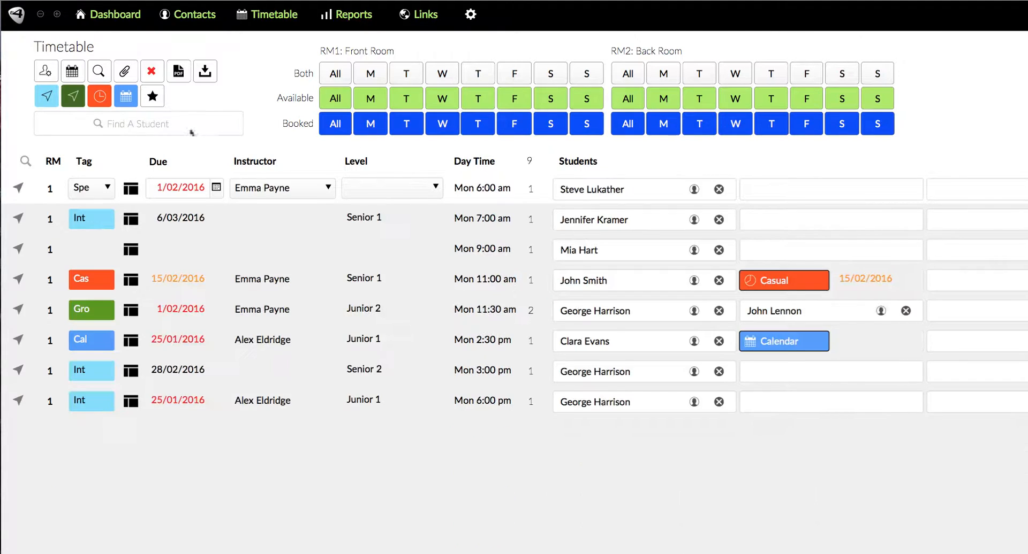
{"action": "left_click", "coordinate": [140, 124]}
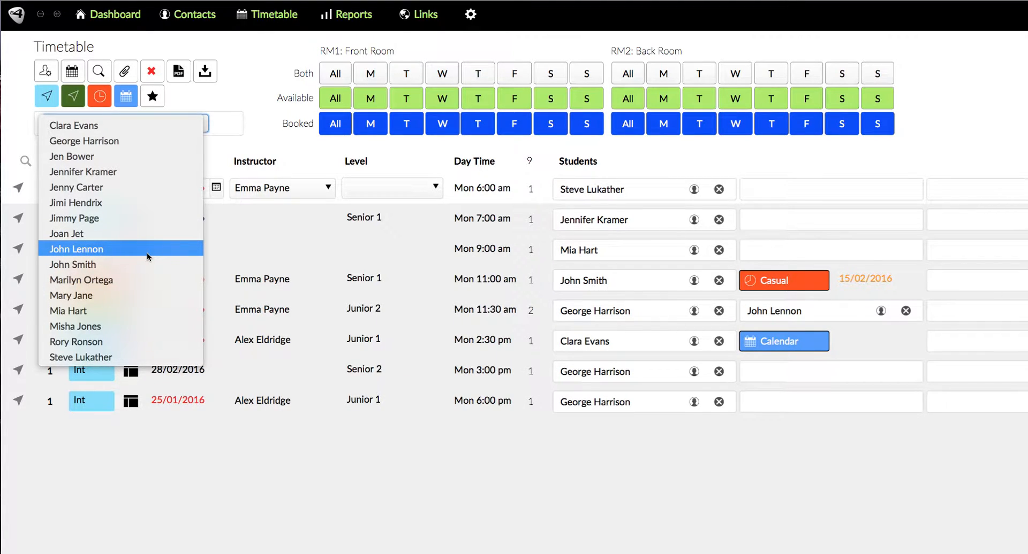
{"action": "left_click", "coordinate": [88, 220]}
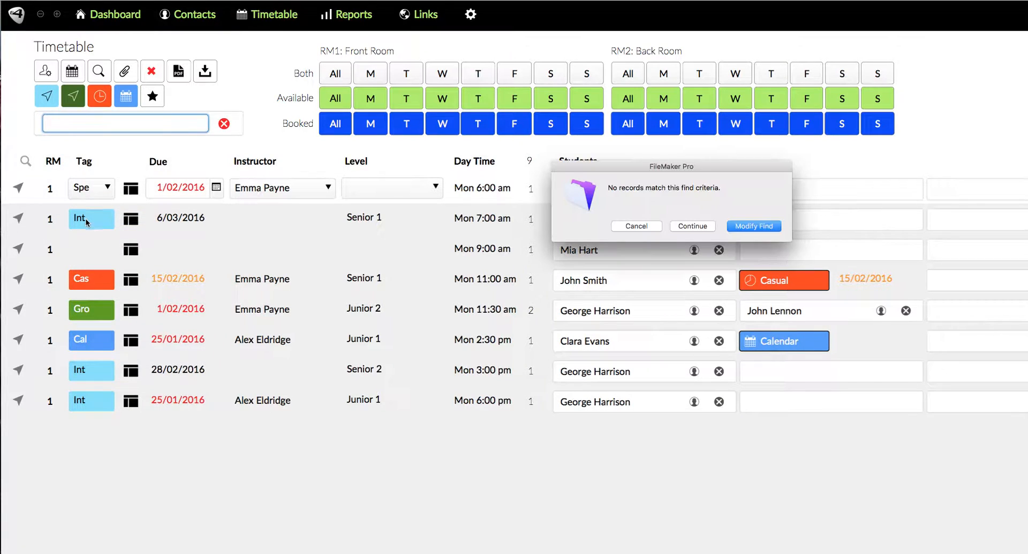
{"action": "left_click", "coordinate": [636, 226]}
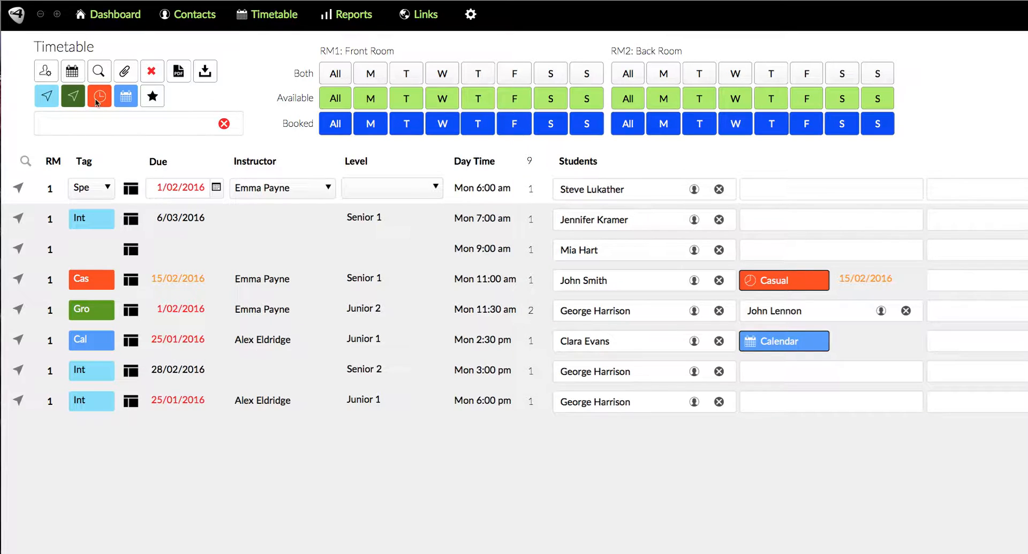
Clear the student search and look up another student's lesson with the student finder
{"action": "left_click", "coordinate": [224, 125]}
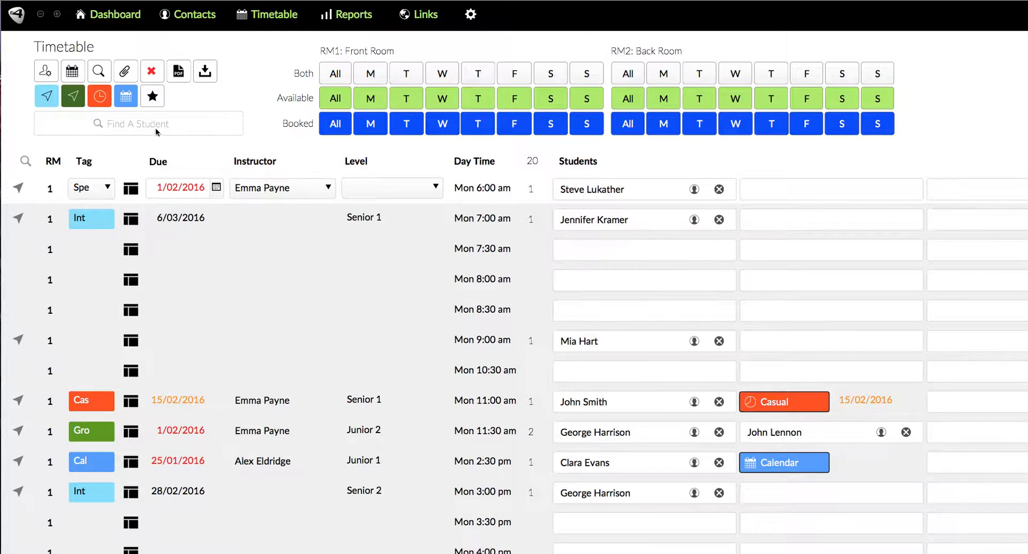
{"action": "left_click", "coordinate": [116, 123]}
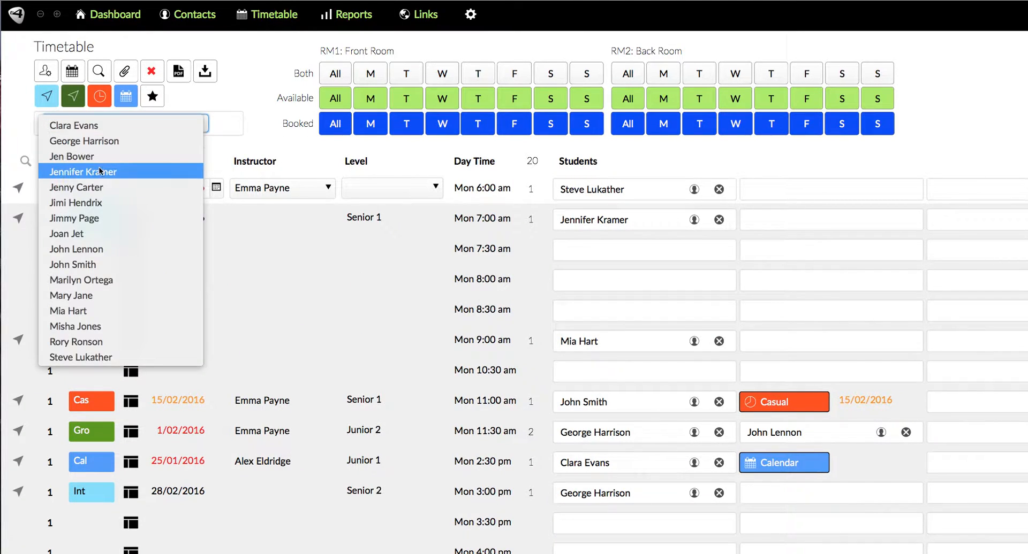
{"action": "left_click", "coordinate": [91, 190]}
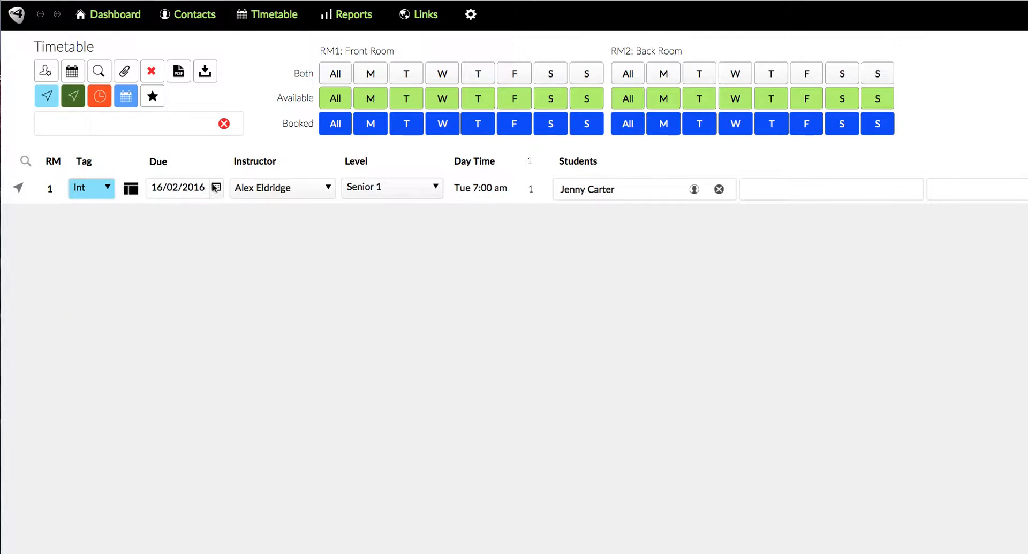
Browse the instructor and level options for the Tuesday 7:00 am lesson without changing them
{"action": "left_click", "coordinate": [316, 186]}
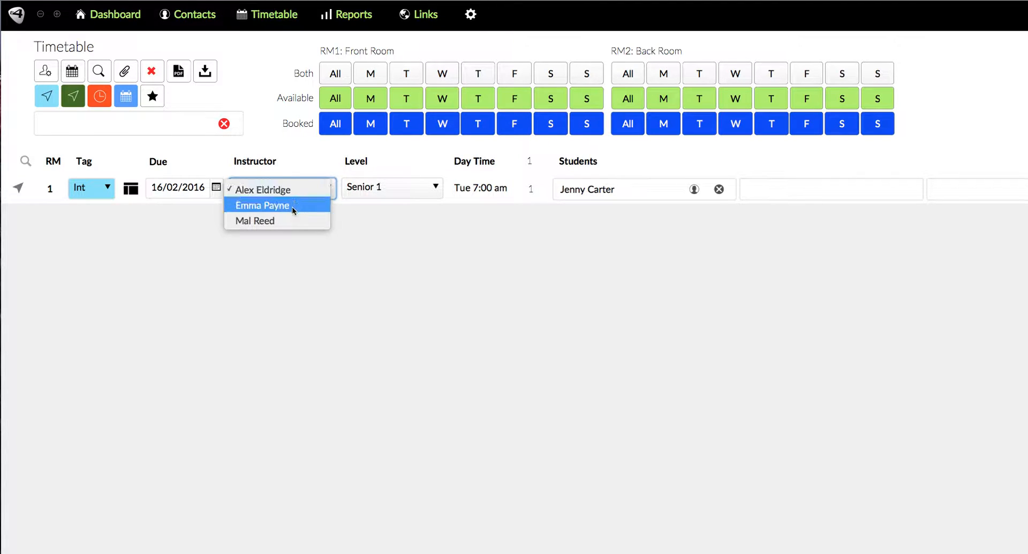
{"action": "left_click", "coordinate": [410, 188]}
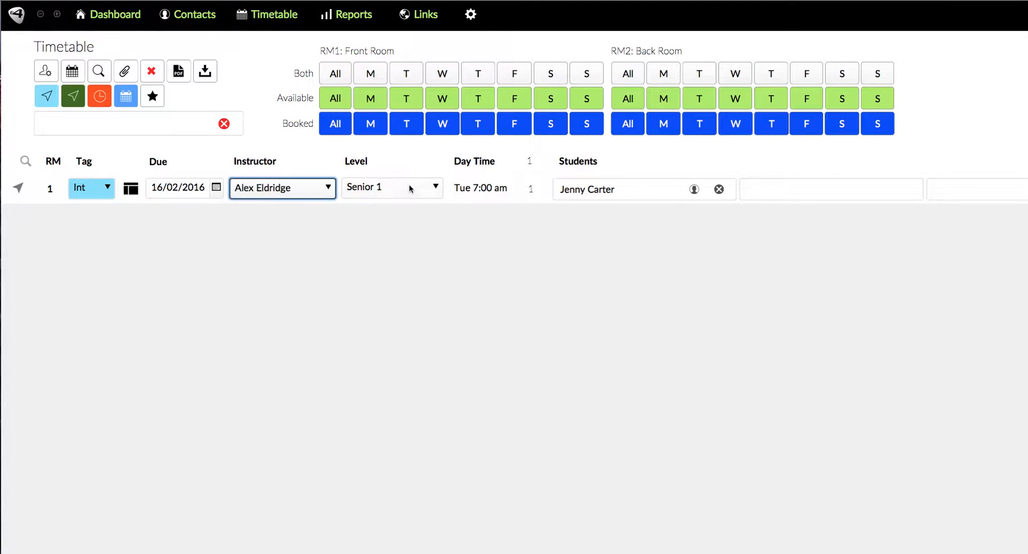
{"action": "left_click", "coordinate": [410, 188]}
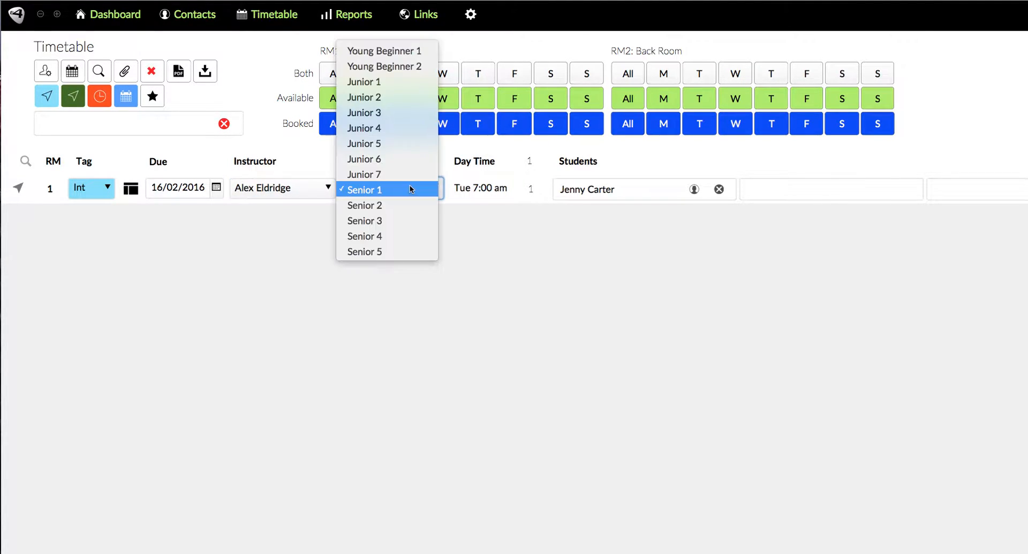
{"action": "left_click", "coordinate": [502, 195]}
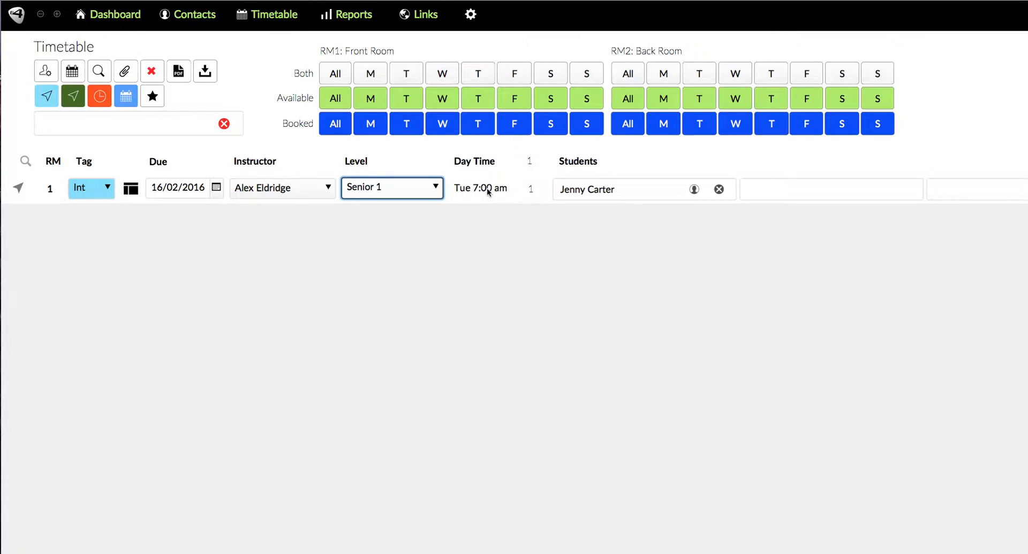
Add two more students, including Jimmy Page, to the Tuesday 7:00 am lesson
{"action": "left_click", "coordinate": [798, 193]}
{"action": "left_click", "coordinate": [795, 222]}
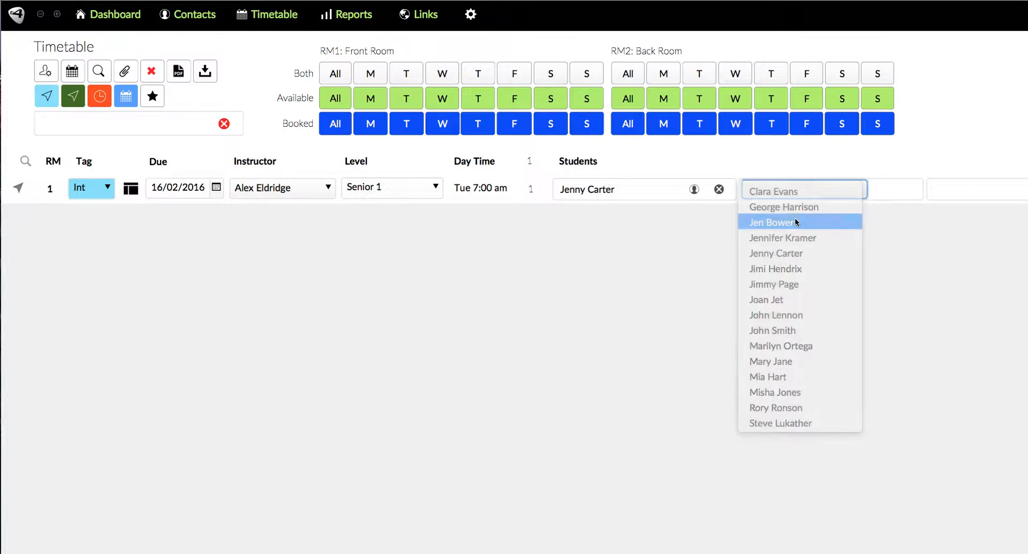
{"action": "left_click", "coordinate": [962, 192]}
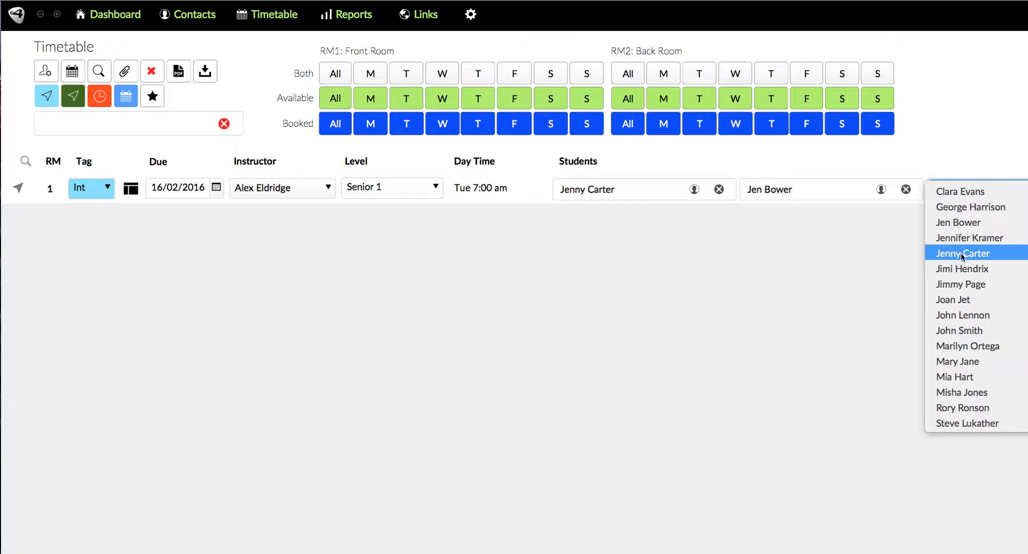
{"action": "scroll", "coordinate": [946, 256], "scroll_direction": "right", "scroll_amount": 15}
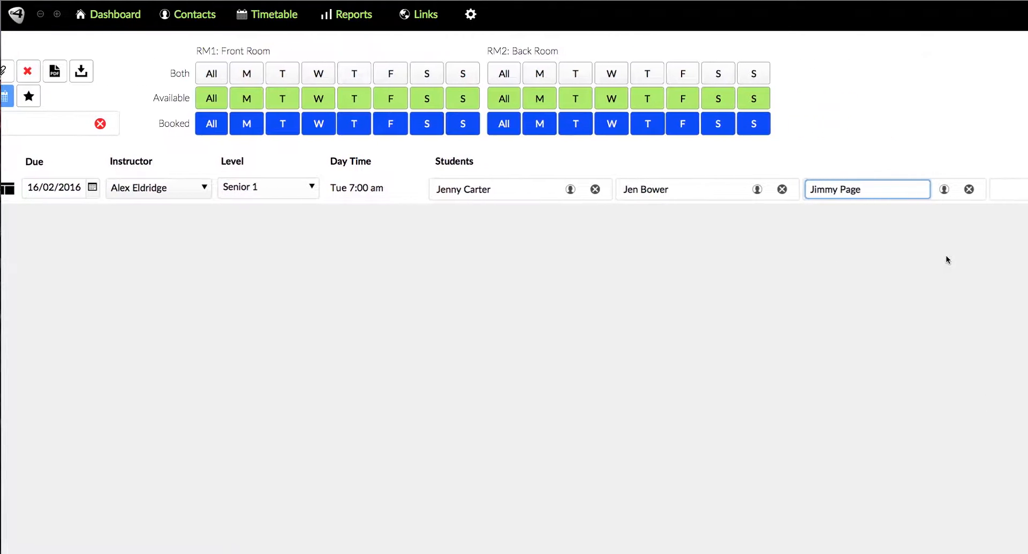
{"action": "scroll", "coordinate": [944, 255], "scroll_direction": "left", "scroll_amount": 15}
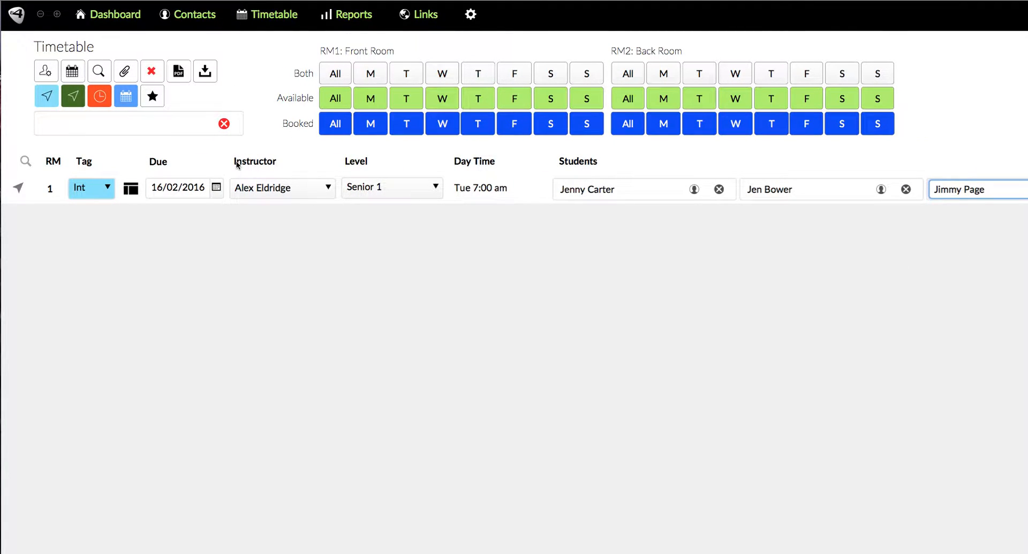
Redisplay the booked front-room Monday lessons
{"action": "left_click", "coordinate": [41, 16]}
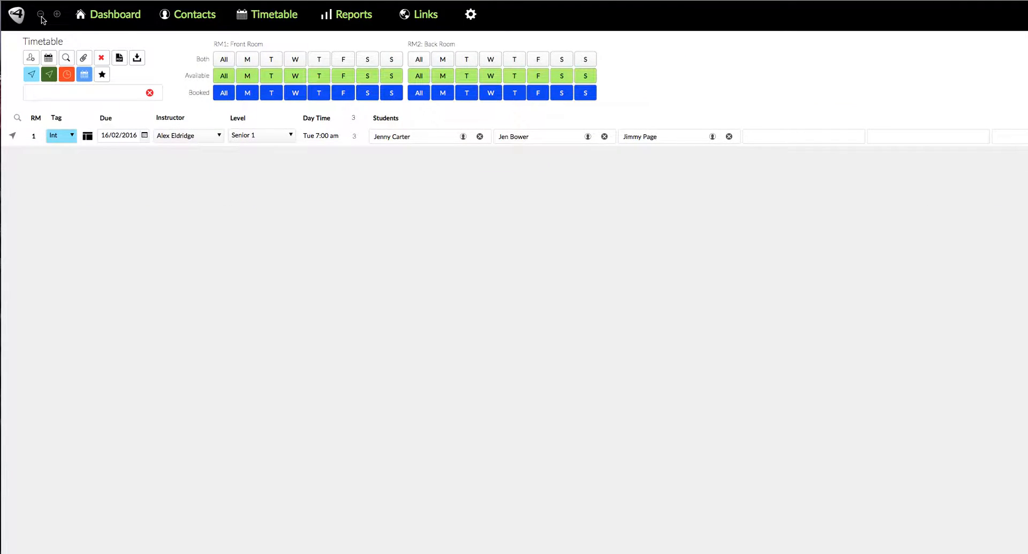
{"action": "left_click", "coordinate": [247, 95]}
{"action": "left_click", "coordinate": [247, 95]}
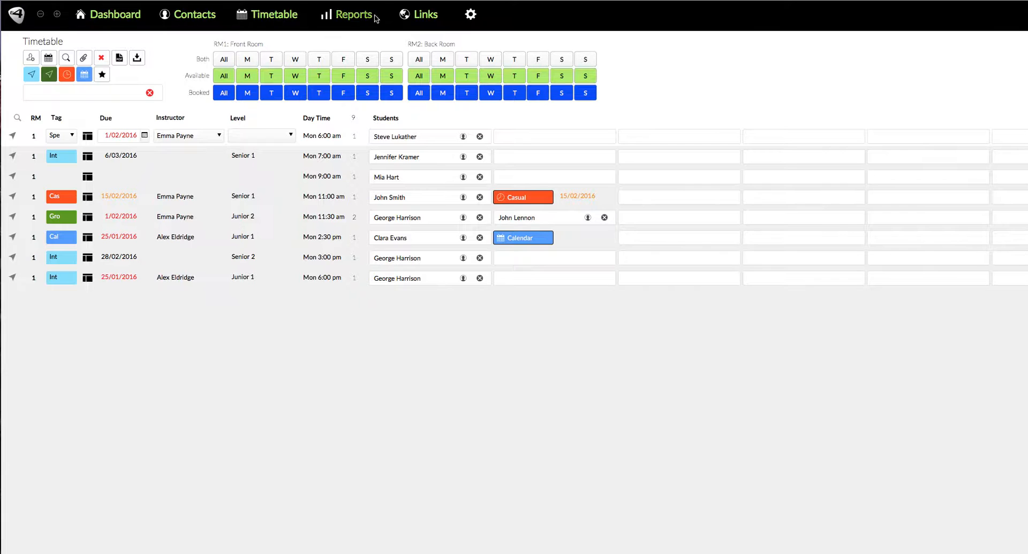
{"action": "left_click", "coordinate": [40, 15]}
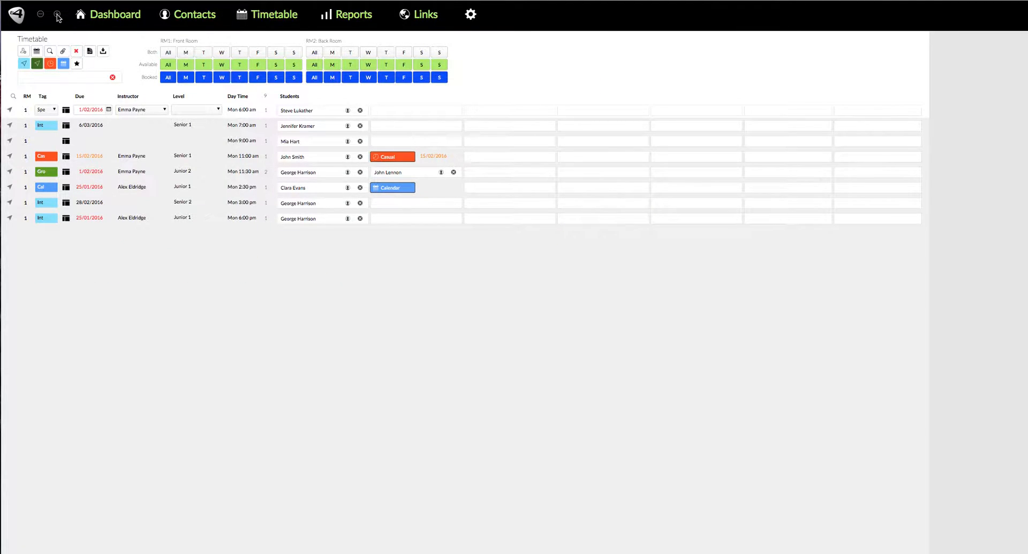
{"action": "left_click", "coordinate": [58, 15]}
{"action": "left_click", "coordinate": [58, 15]}
{"action": "left_click", "coordinate": [58, 15]}
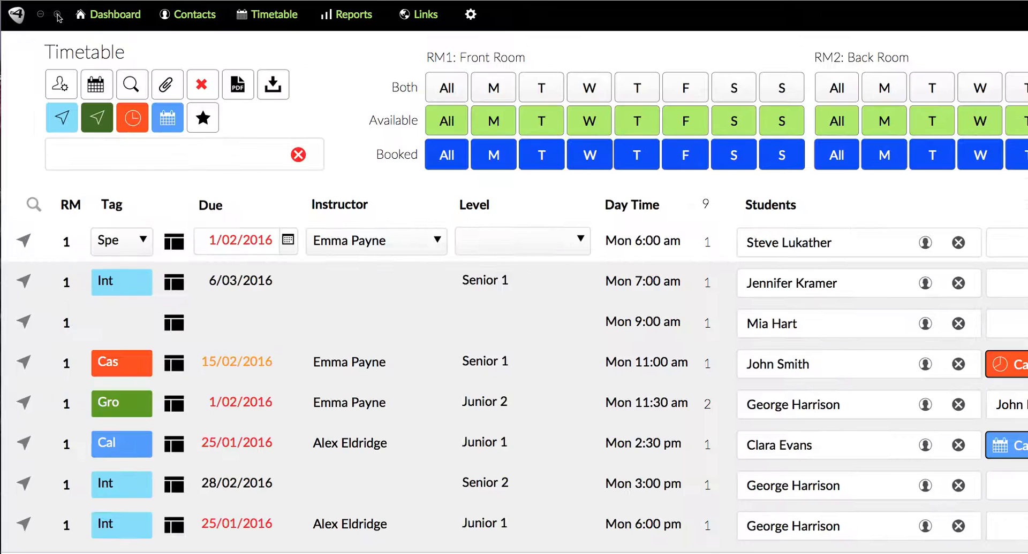
{"action": "left_click", "coordinate": [41, 15]}
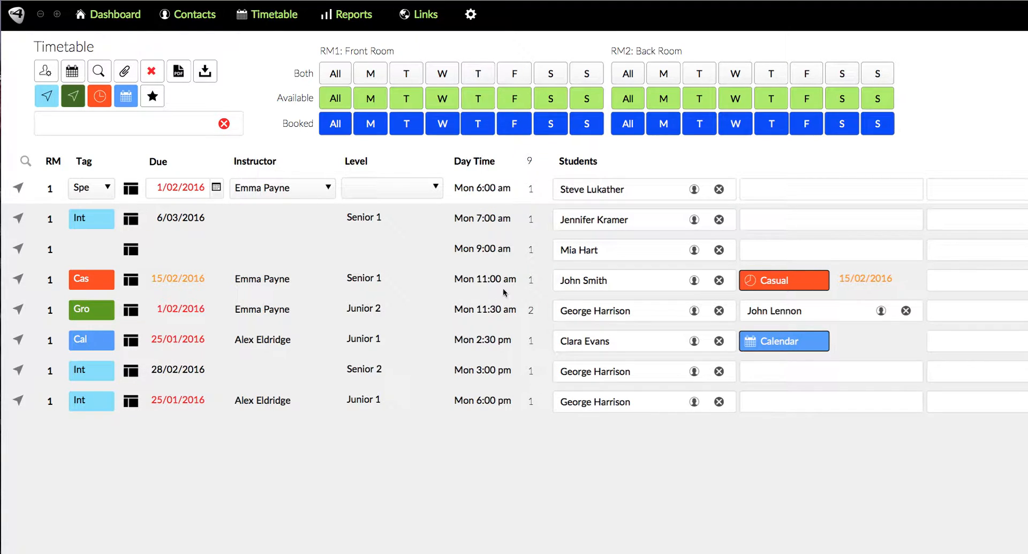
Open the Monday 11:00 am student's contact record and jump back to that lesson
{"action": "left_click", "coordinate": [694, 281]}
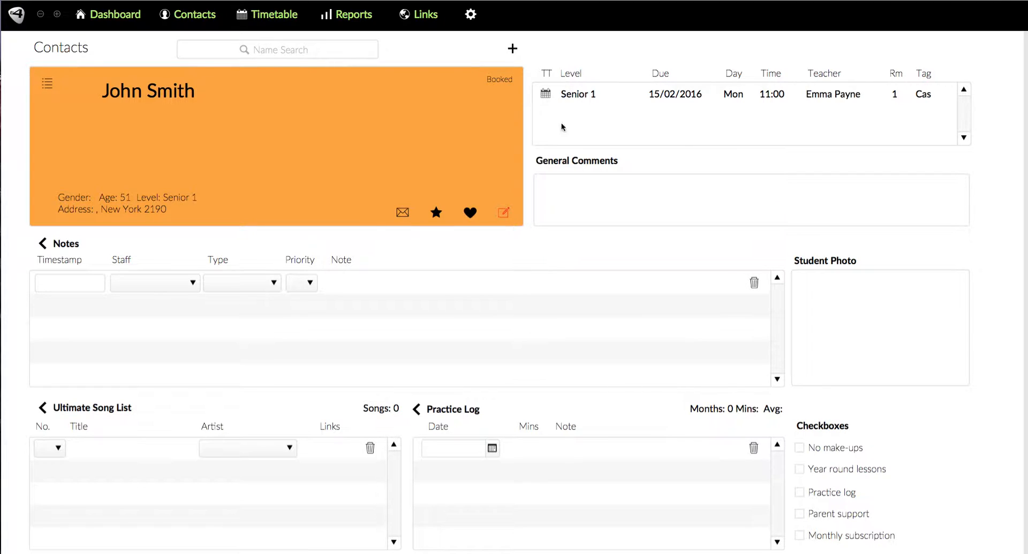
{"action": "left_click", "coordinate": [545, 96]}
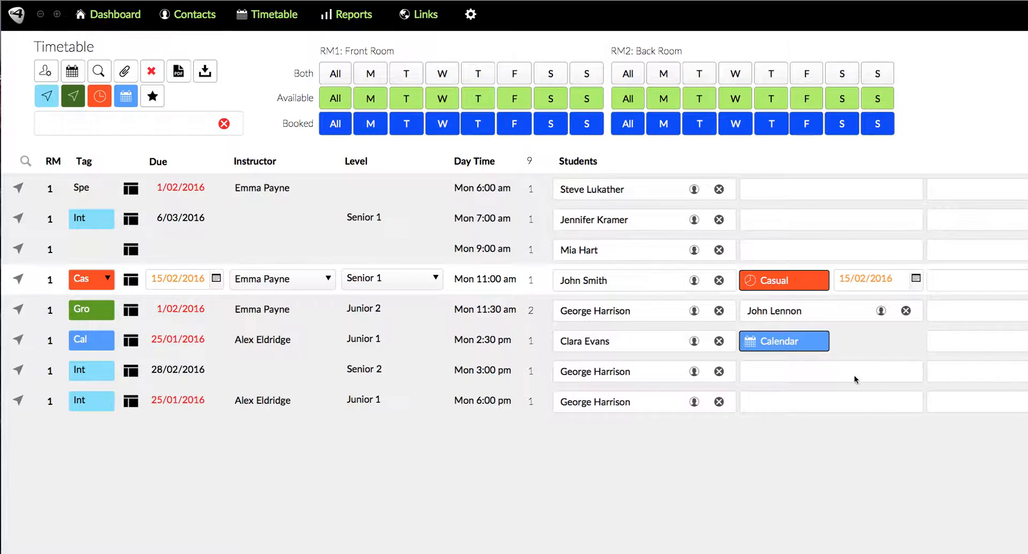
Add the Monday 11:00 am student to the Monday 3:00 pm lesson and check it in their contact record
{"action": "left_click", "coordinate": [853, 374]}
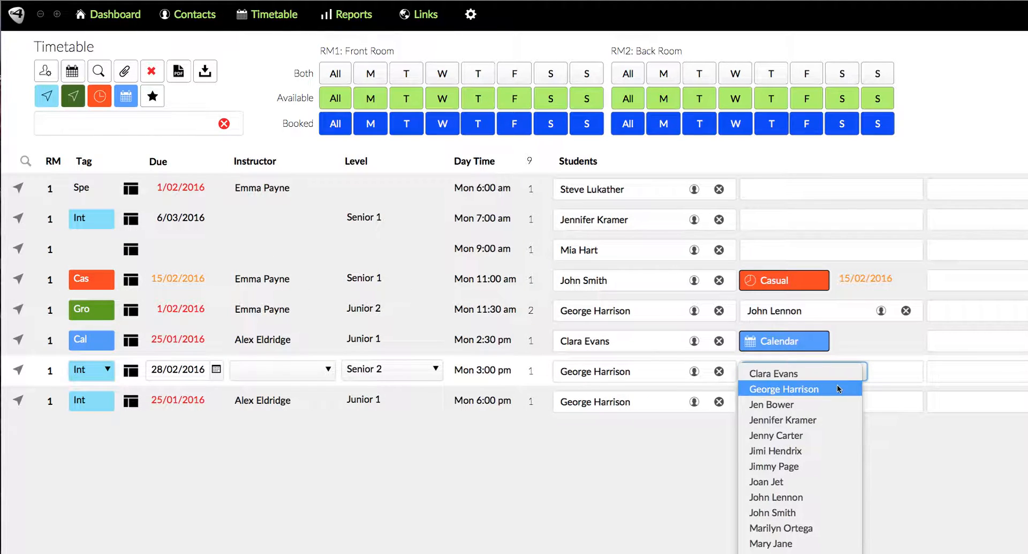
{"action": "left_click", "coordinate": [790, 513]}
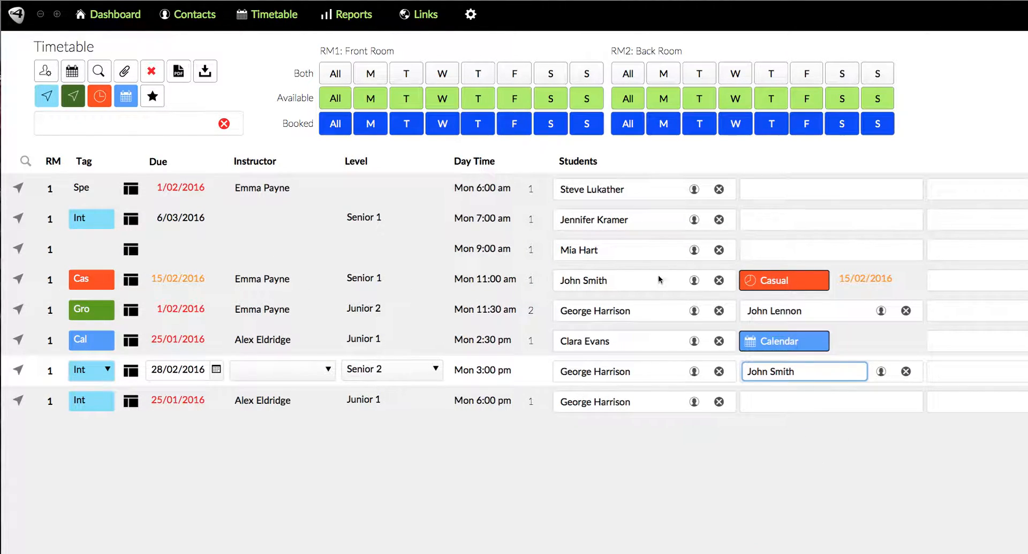
{"action": "left_click", "coordinate": [881, 372]}
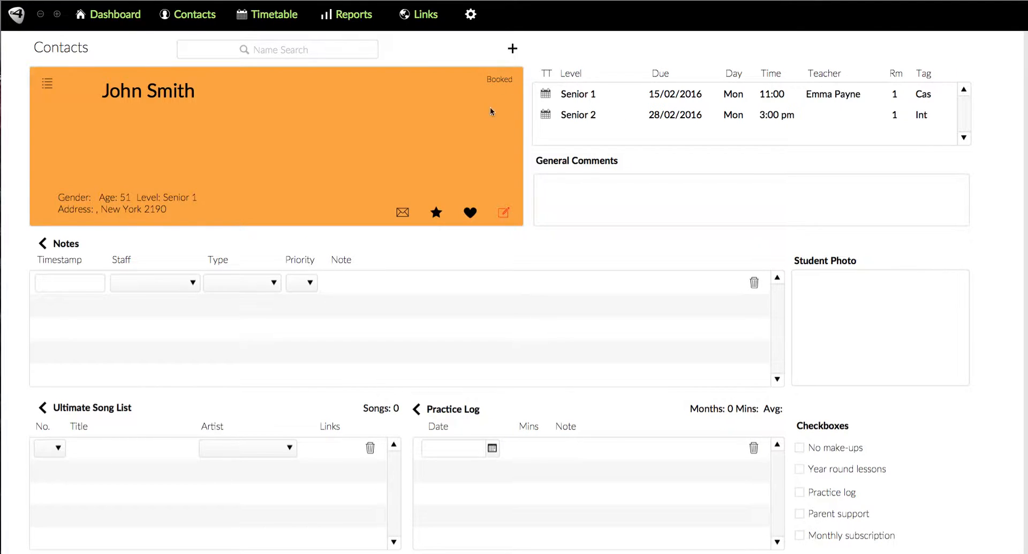
{"action": "left_click", "coordinate": [544, 114]}
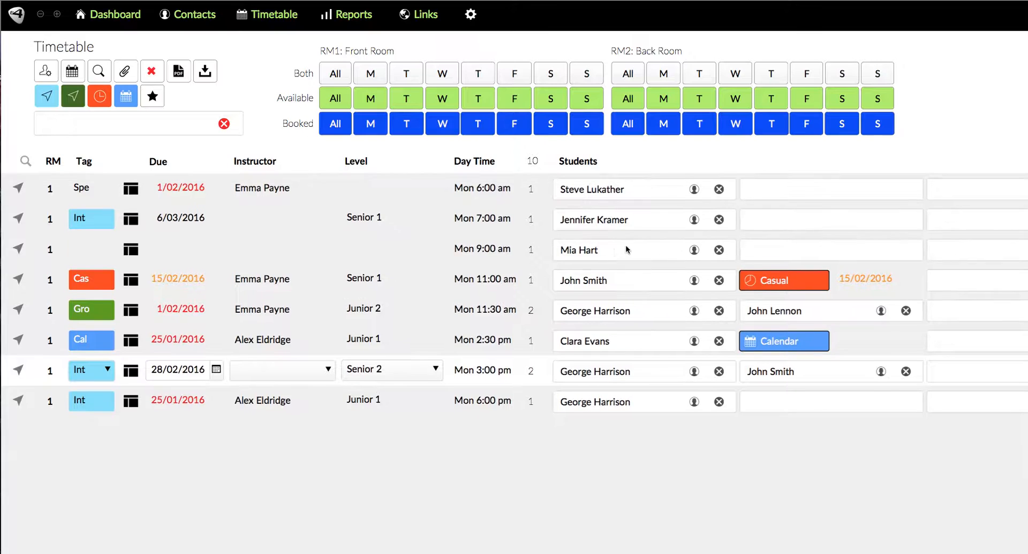
Open the Monday 7:00 am student's contact record and return through that lesson
{"action": "left_click", "coordinate": [694, 219]}
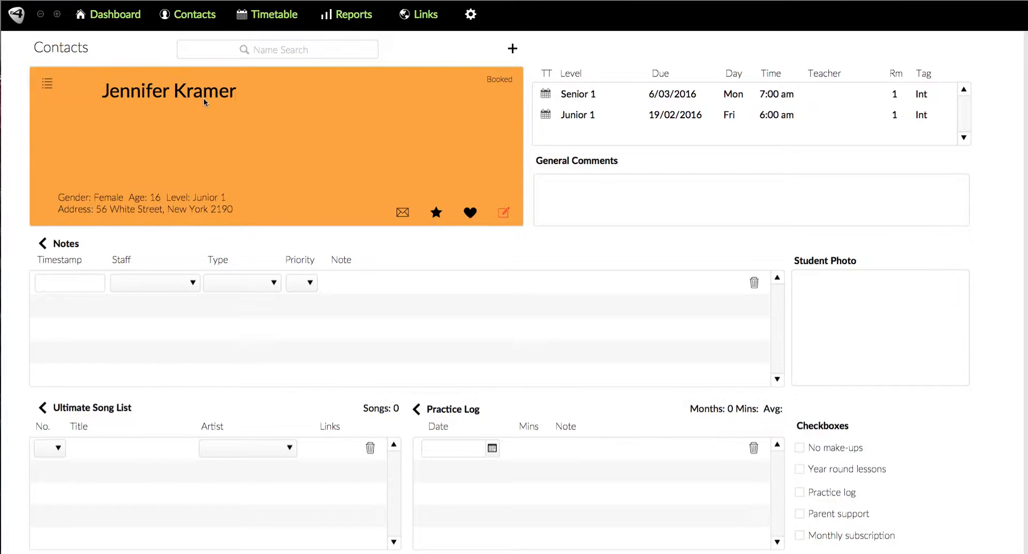
{"action": "left_click", "coordinate": [547, 95]}
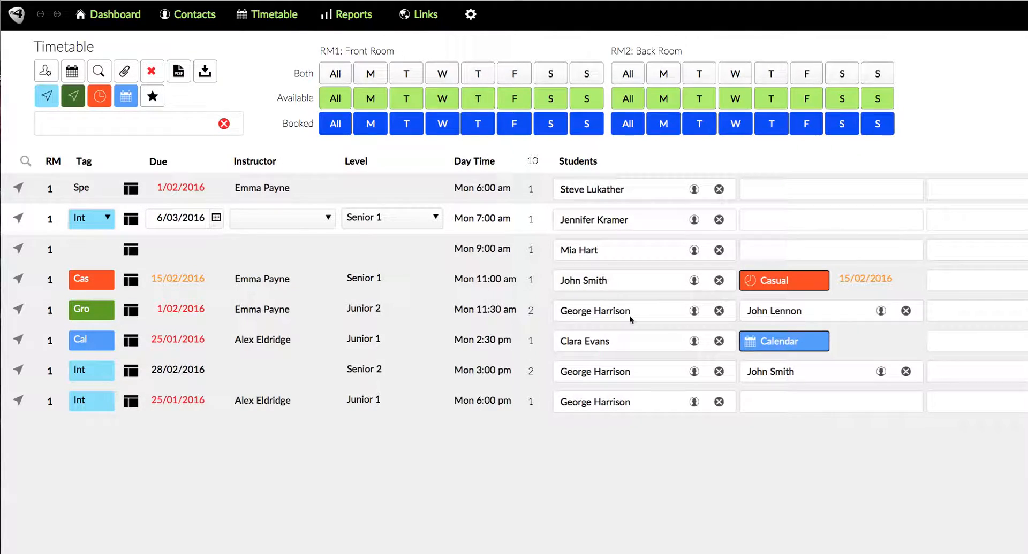
Open George Harrison's contact record, step to the next contact, and return to the timetable
{"action": "left_click", "coordinate": [694, 311]}
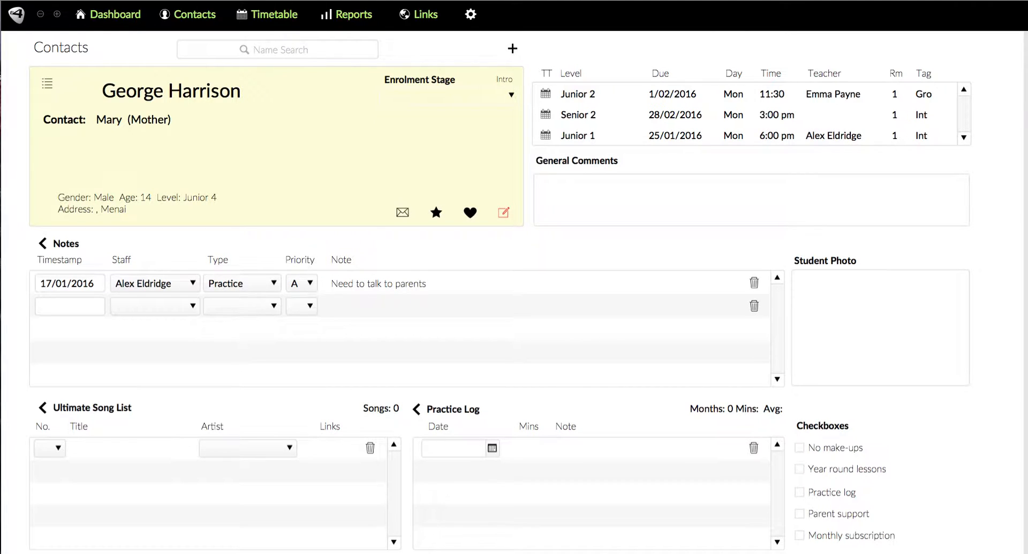
{"action": "key", "text": "ctrl+Down"}
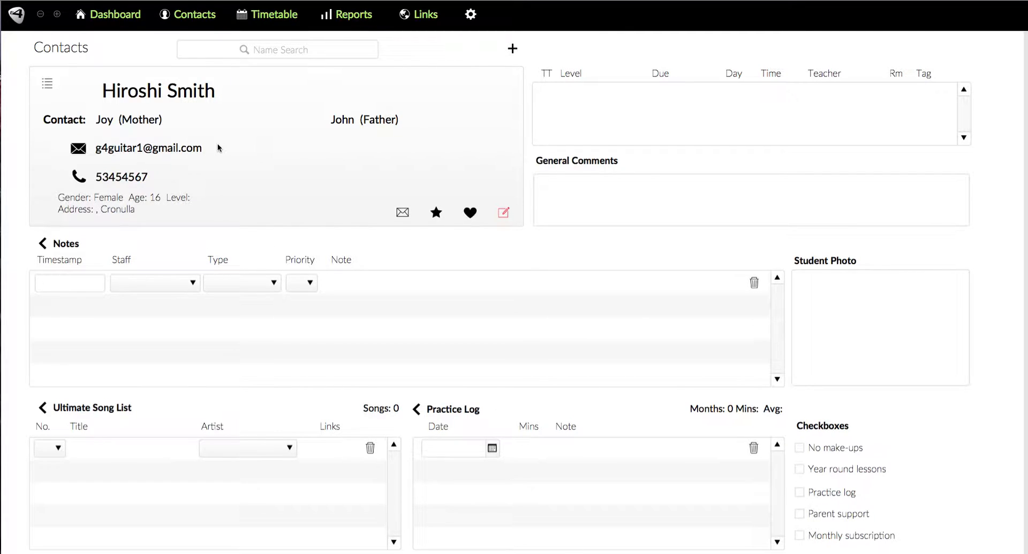
{"action": "left_click", "coordinate": [285, 20]}
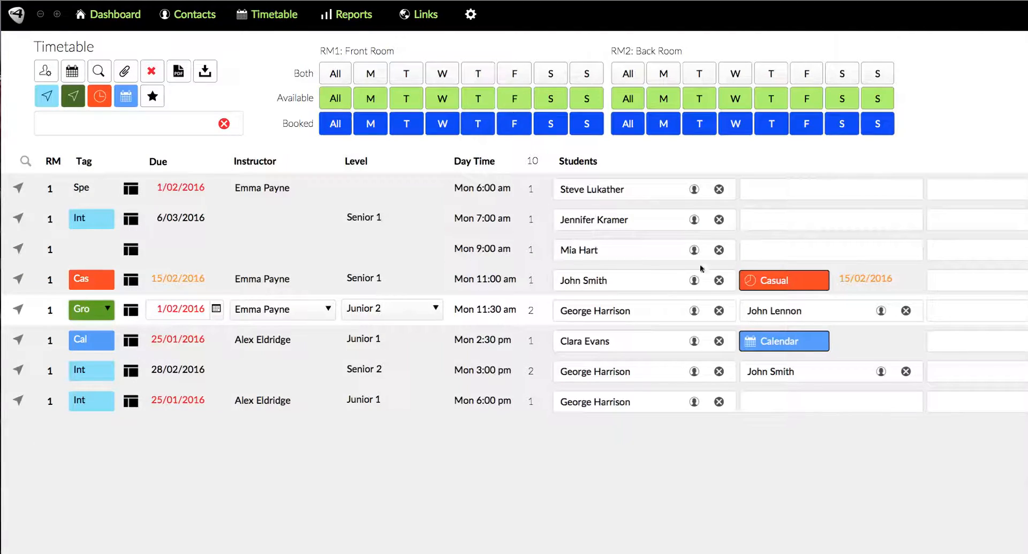